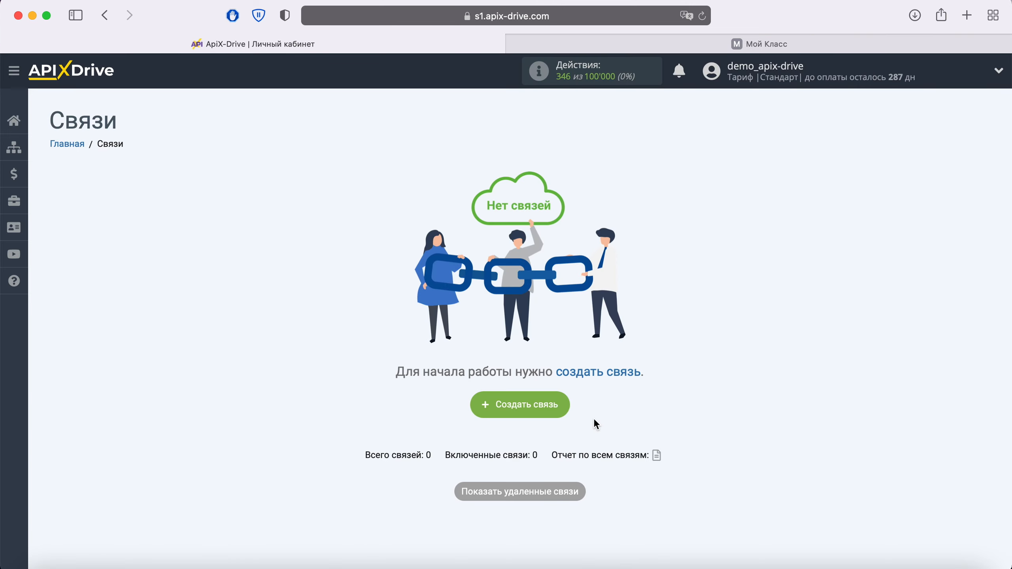
Create a new connection and set Мой Класс as its data source system
left_click(564, 407)
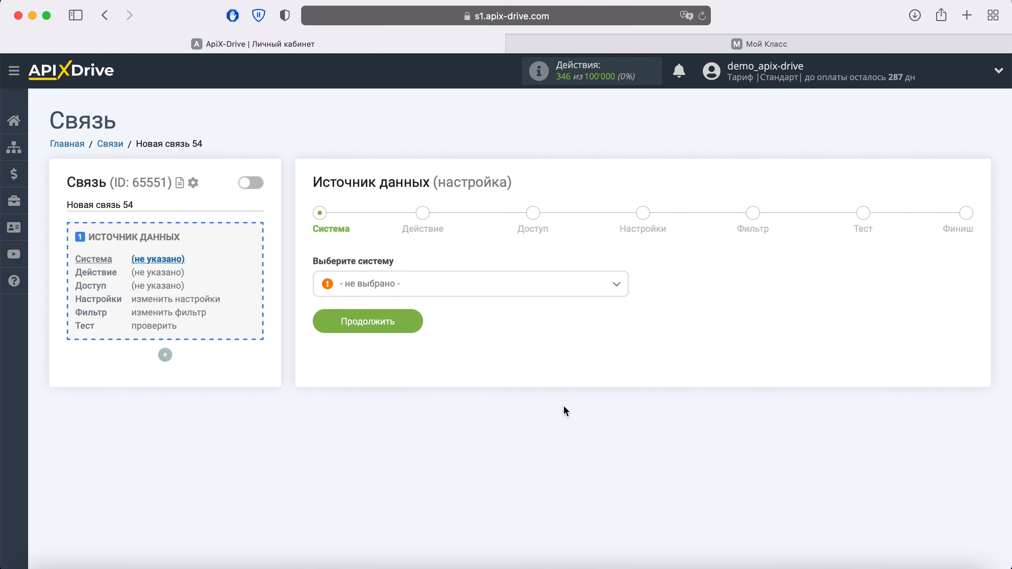
left_click(539, 293)
scroll(536, 407, "down", 20)
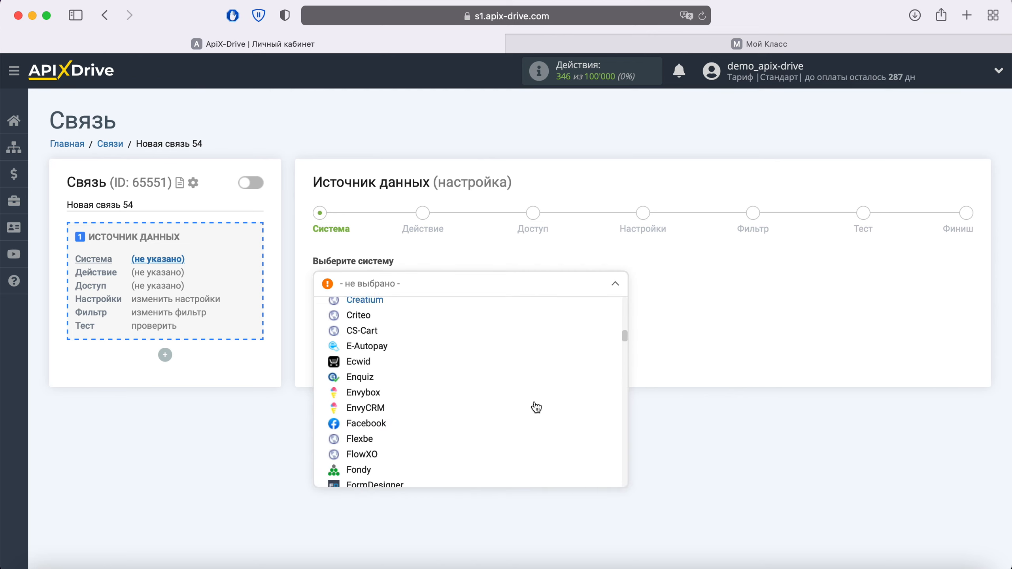
scroll(536, 407, "down", 20)
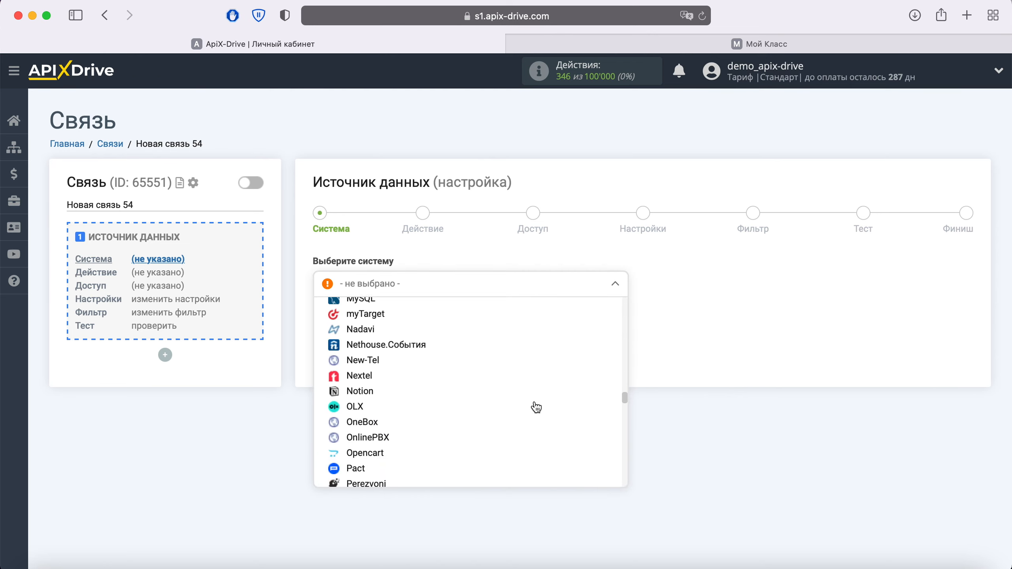
scroll(536, 406, "down", 20)
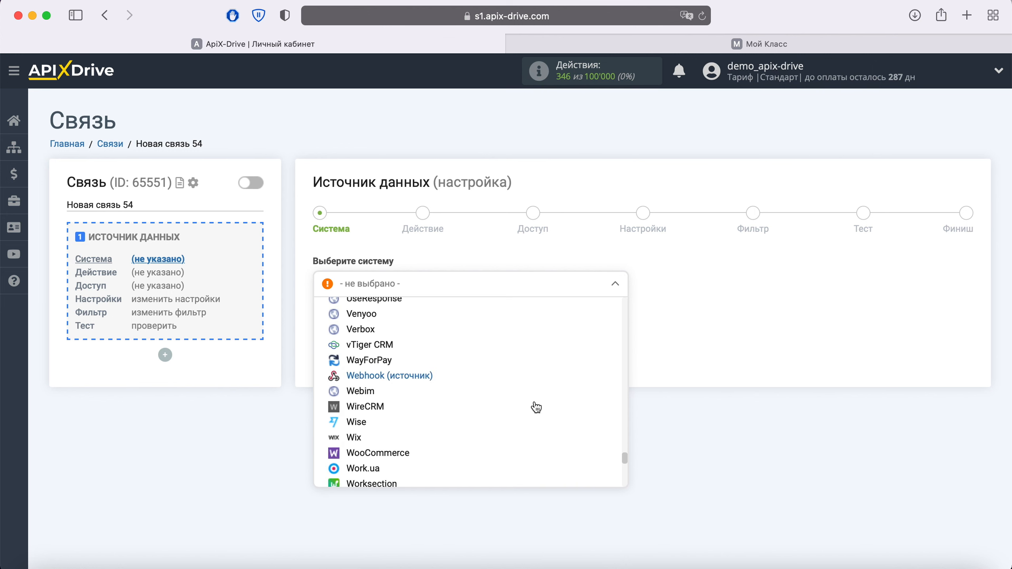
left_click(458, 380)
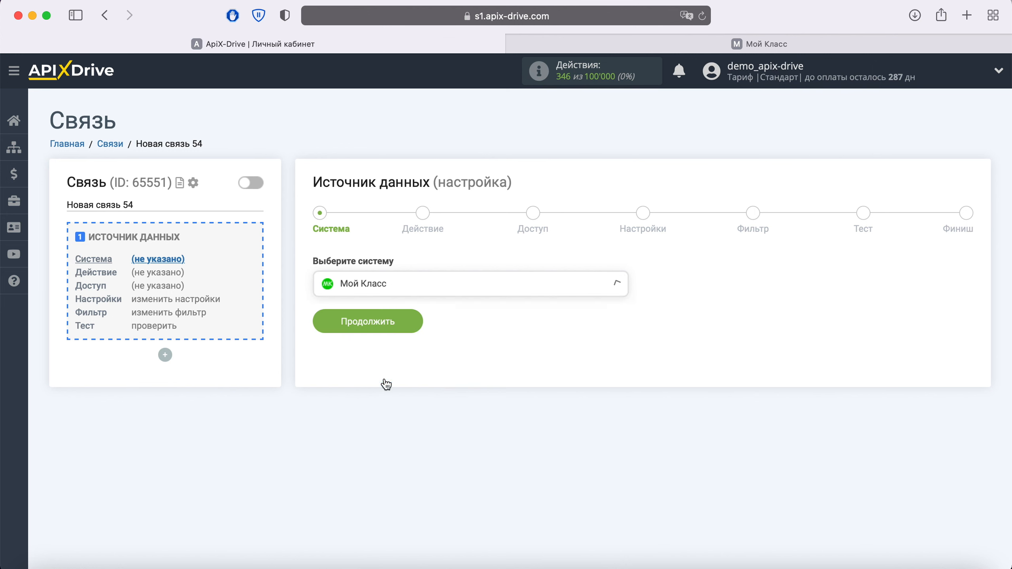
left_click(412, 336)
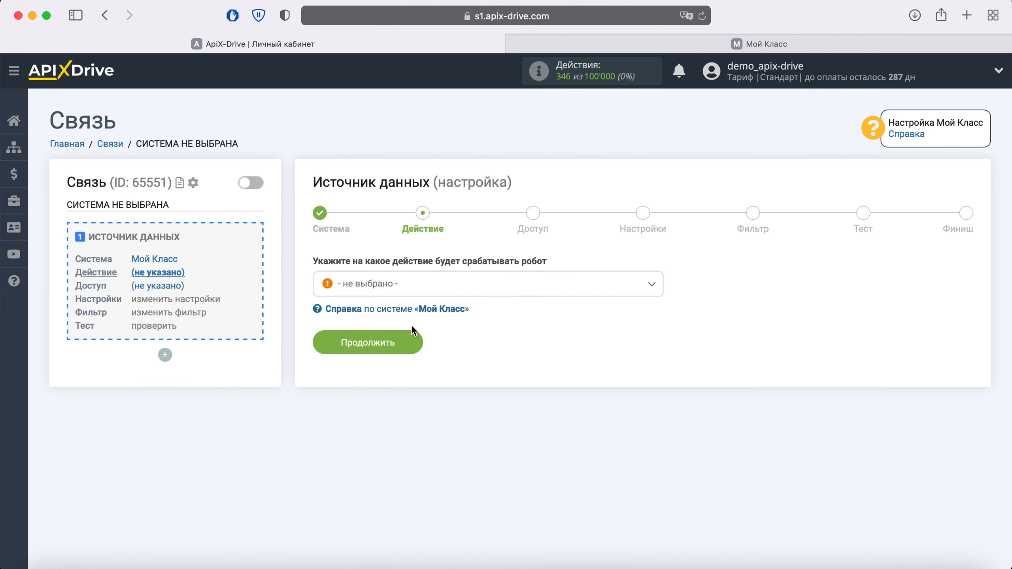
Set the data source's trigger action to "Загрузить записи (новые)"
left_click(438, 290)
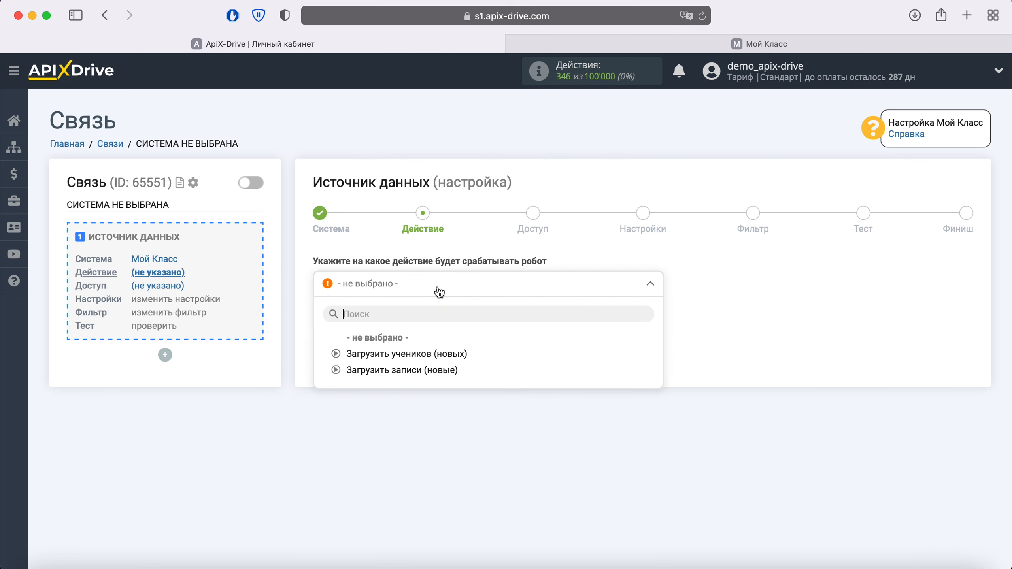
left_click(414, 370)
left_click(413, 347)
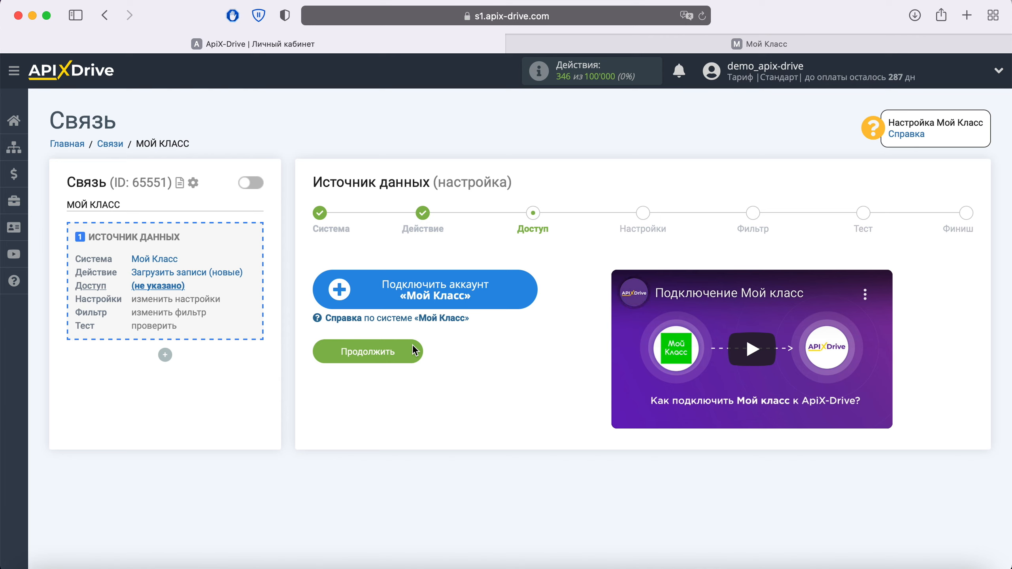
Start connecting a Мой Класс account, and copy the existing ApiX-Drive API key from the API settings in Мой Класс
left_click(520, 301)
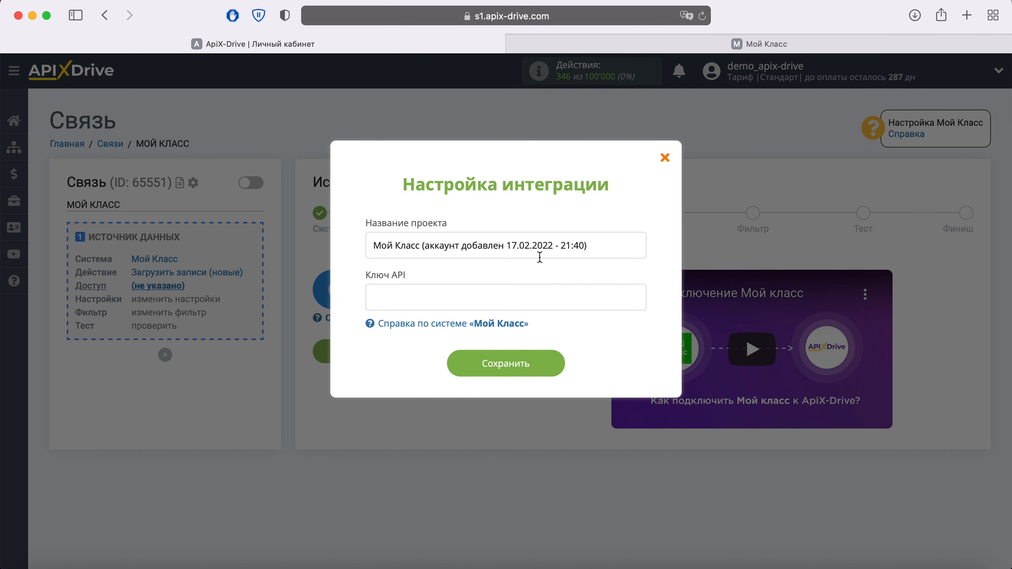
left_click(735, 46)
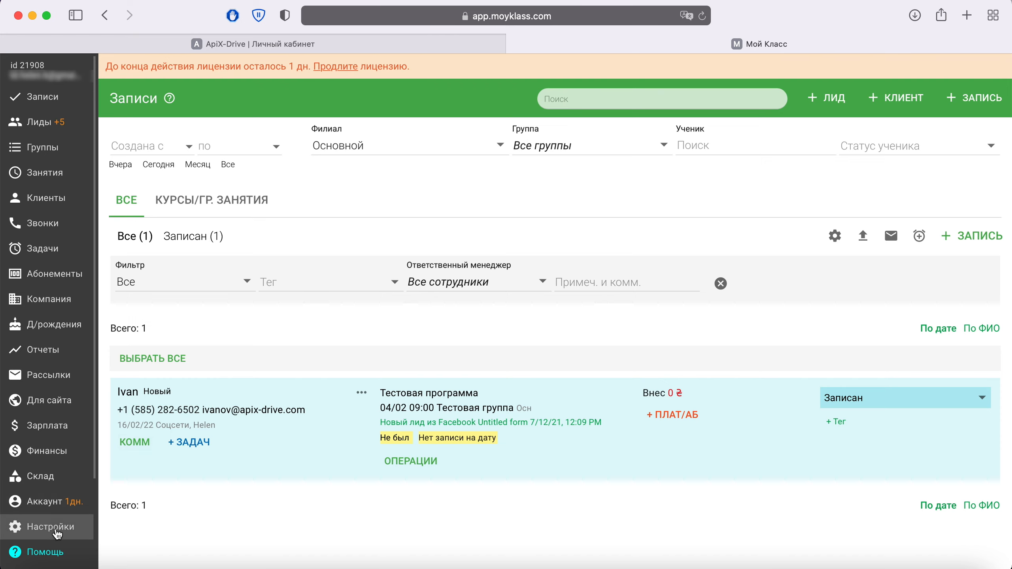
left_click(58, 534)
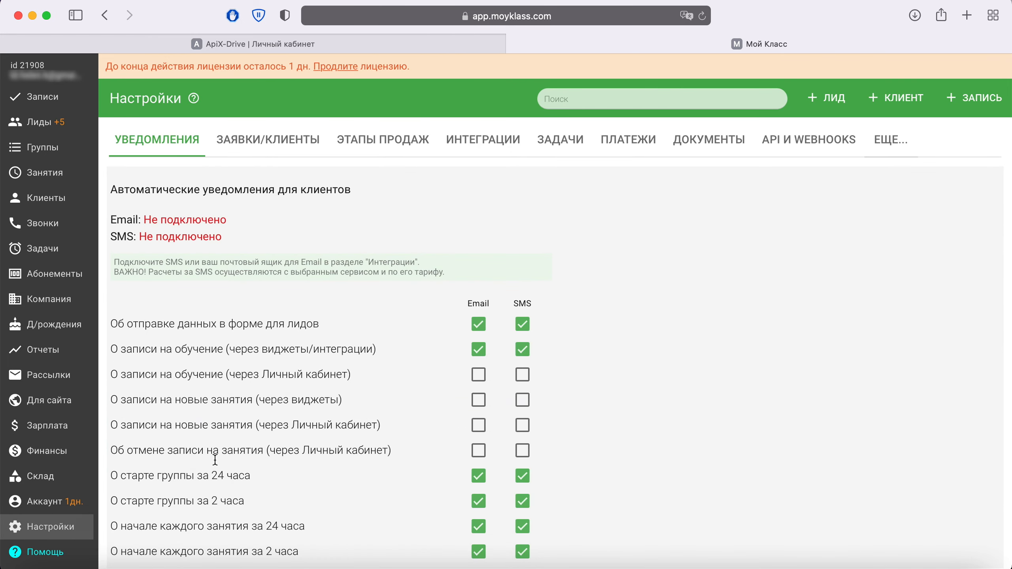
left_click(819, 135)
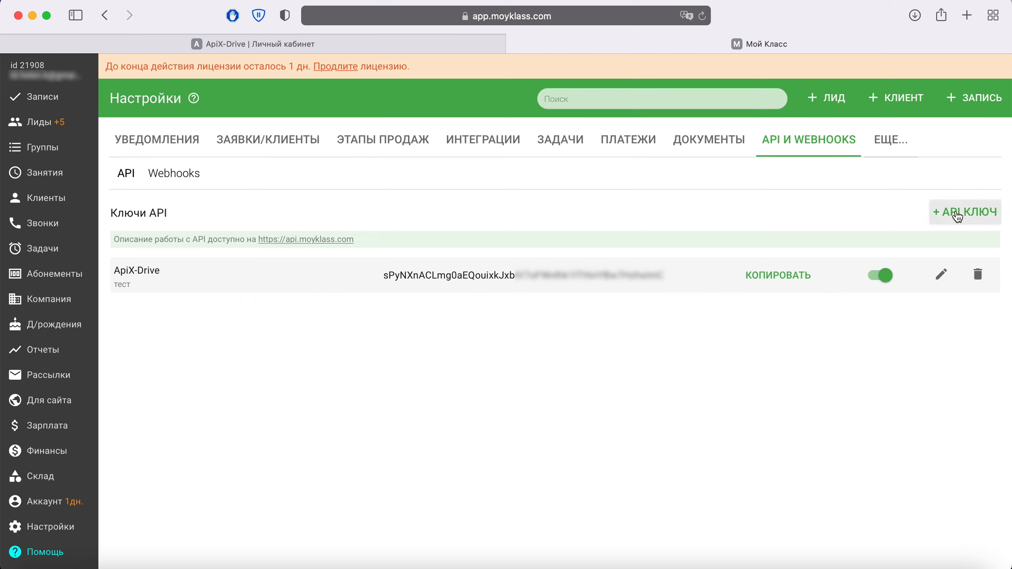
left_click_drag(384, 275, 661, 275)
right_click(632, 276)
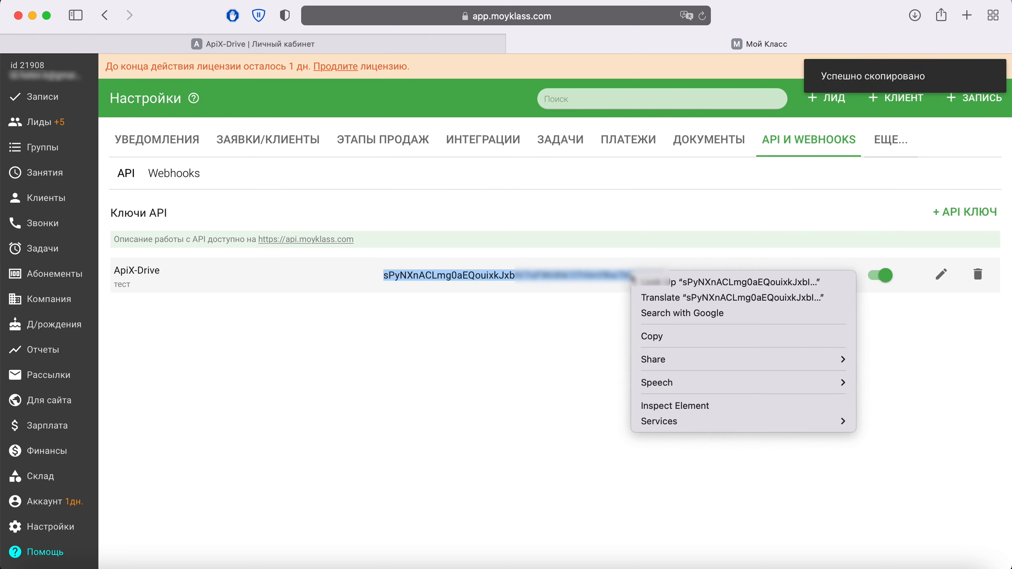
left_click(655, 337)
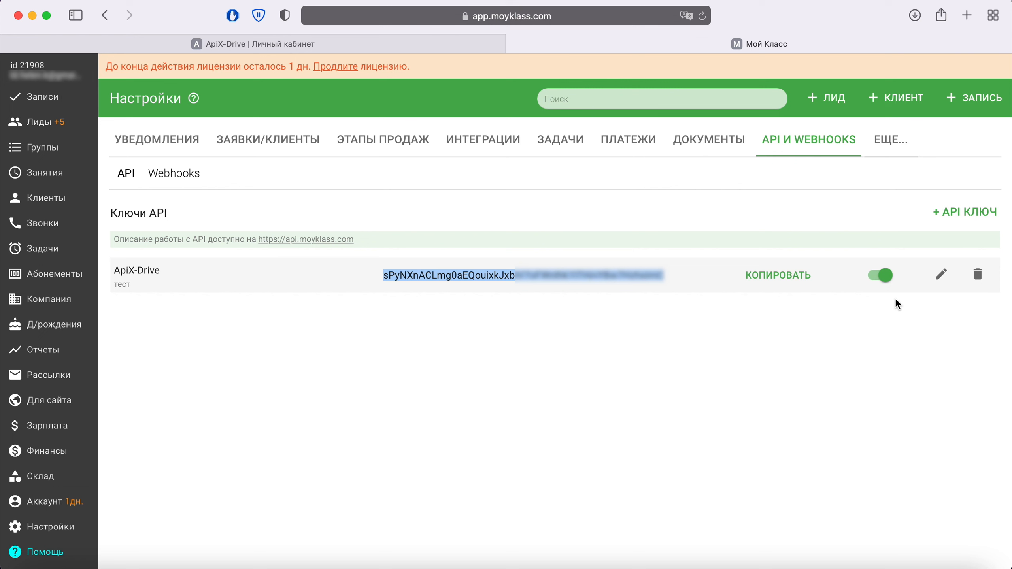
Return to ApiX-Drive, paste the API key into the Мой Класс integration settings and save the account
left_click(297, 44)
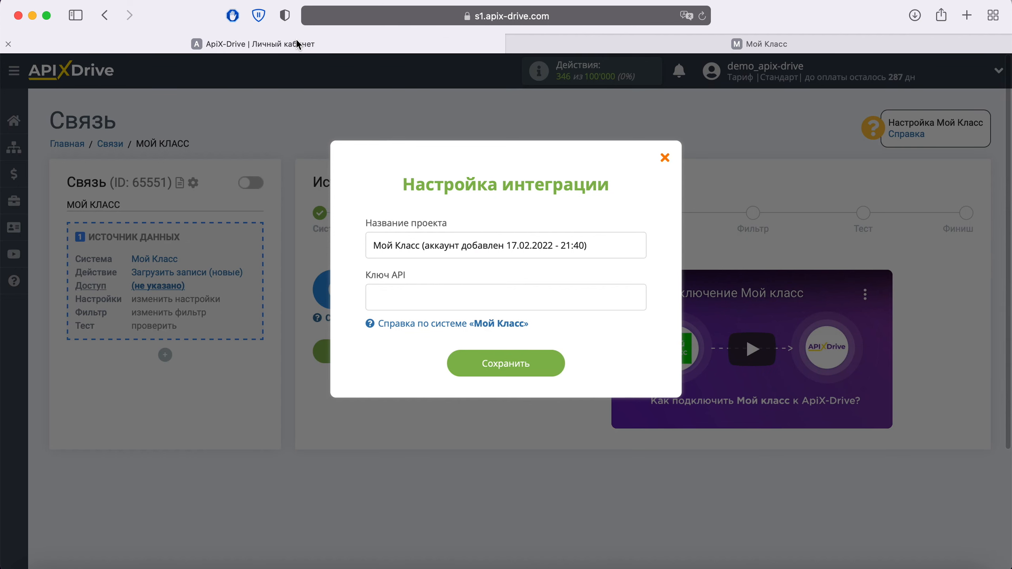
right_click(399, 302)
left_click(424, 343)
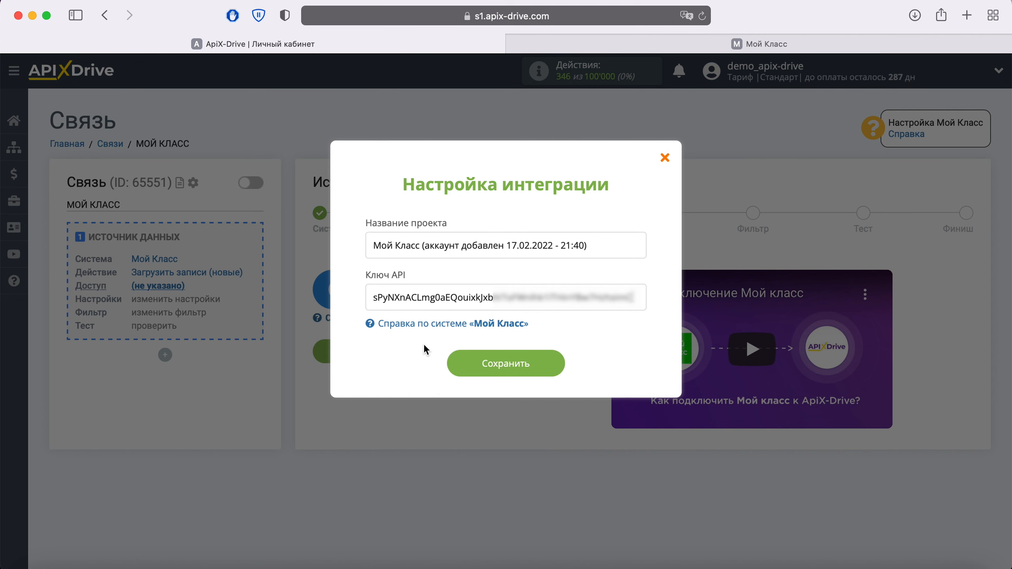
left_click(548, 366)
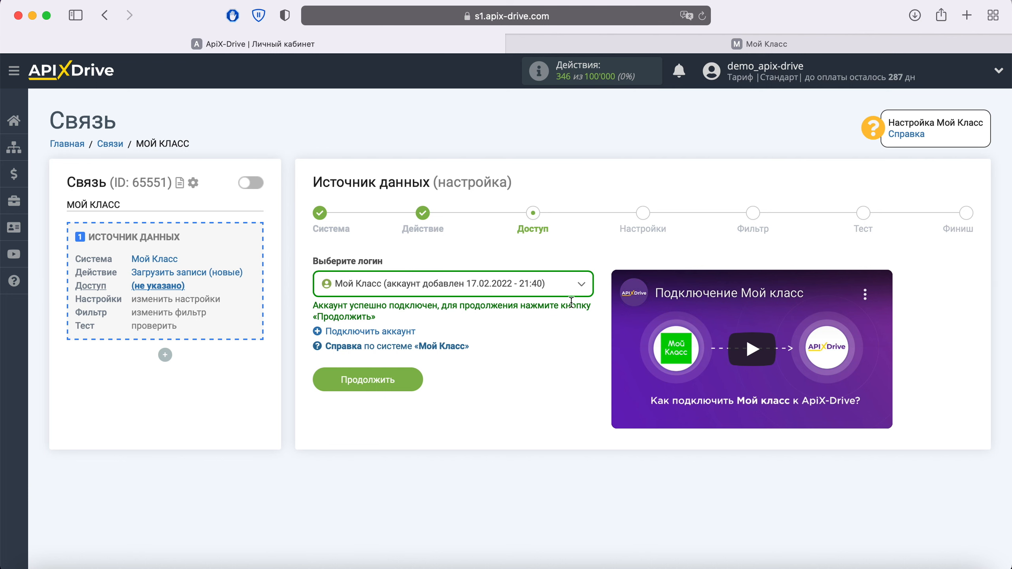
Select the newly connected Мой Класс account as the data source's login and proceed to its settings
left_click(578, 290)
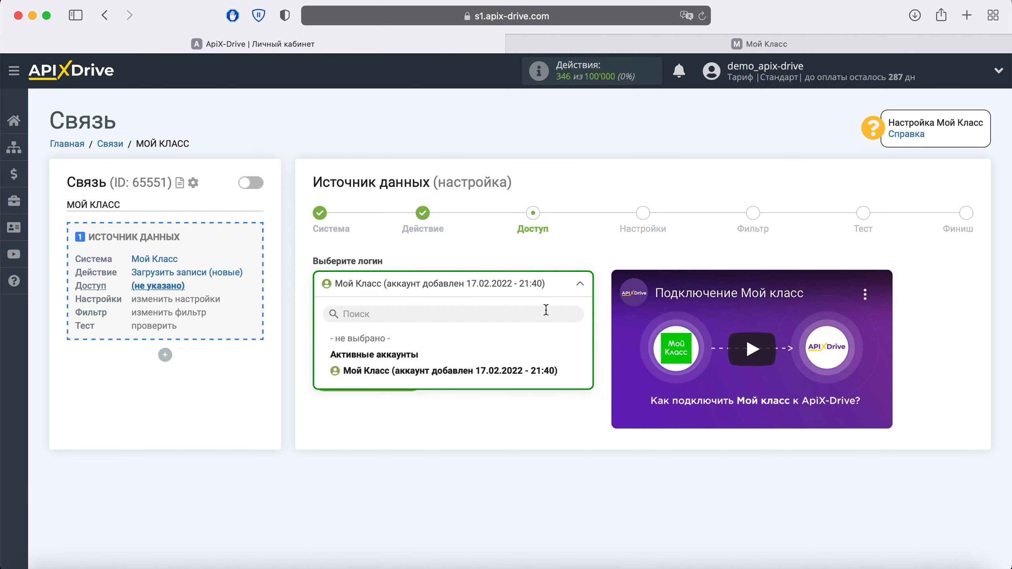
left_click(463, 372)
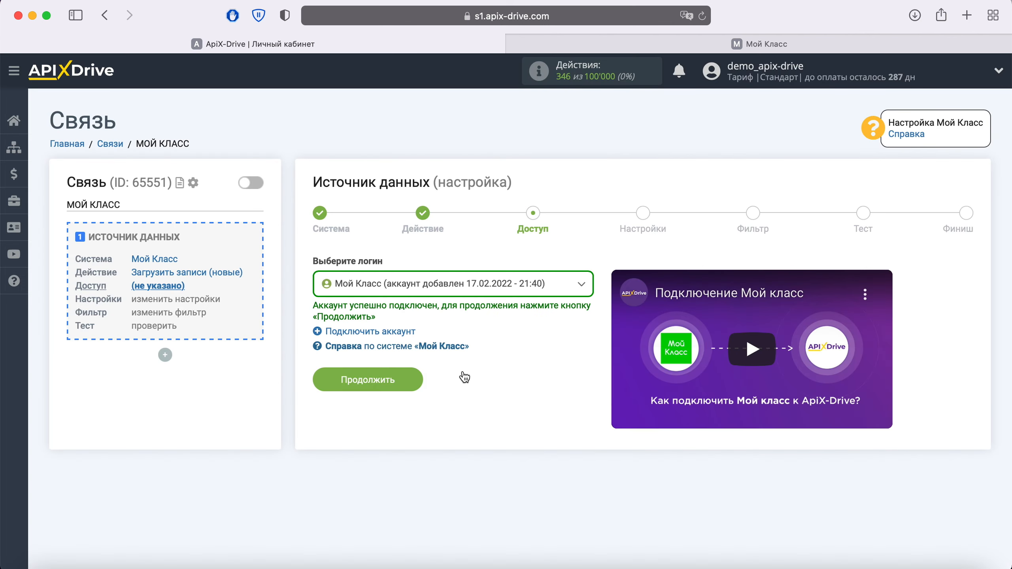
left_click(413, 380)
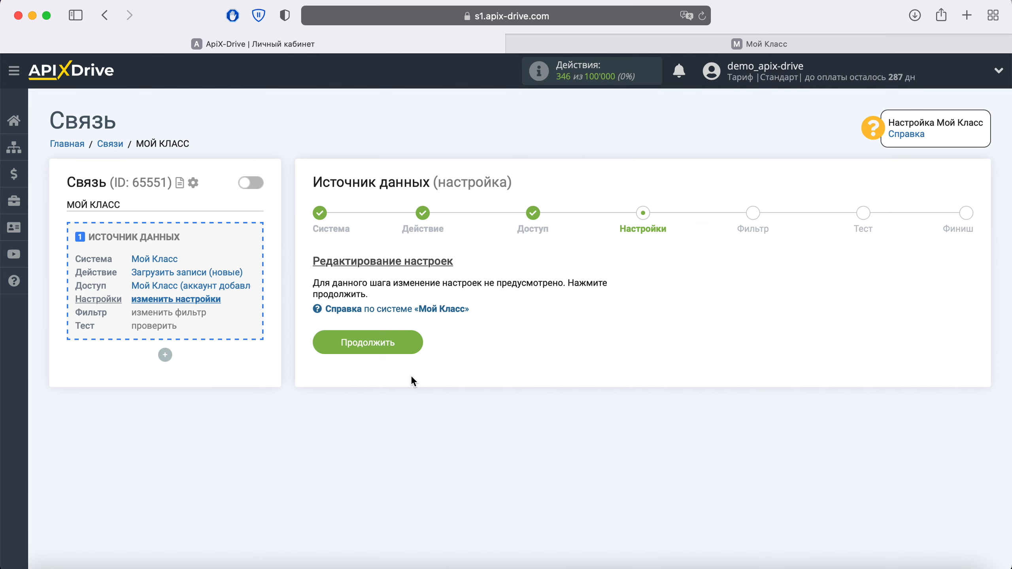
Pass the source's settings and filter stages without adding conditions, then review and accept the test data to finish the source
left_click(410, 340)
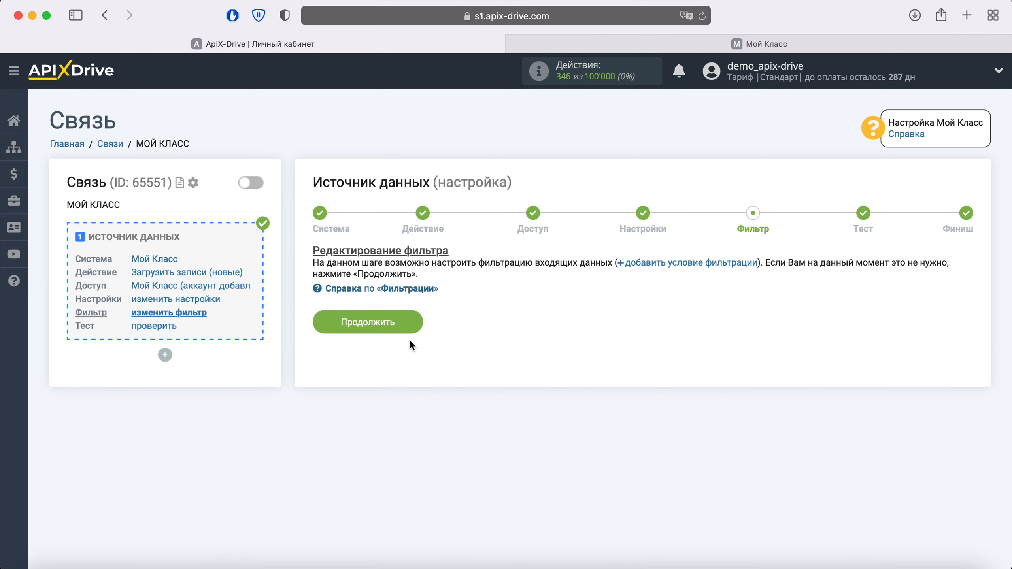
left_click(410, 322)
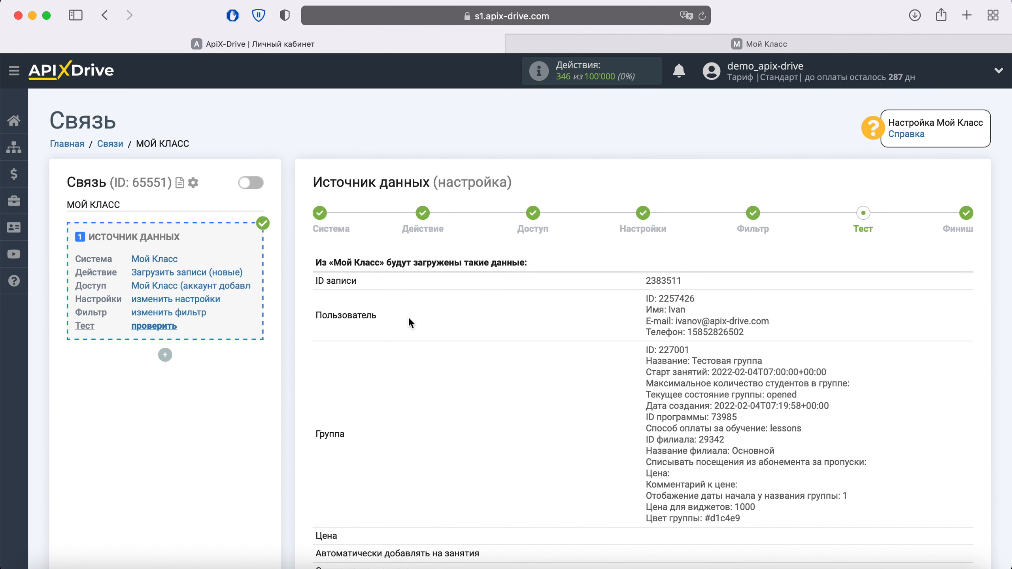
scroll(410, 320, "down", 6)
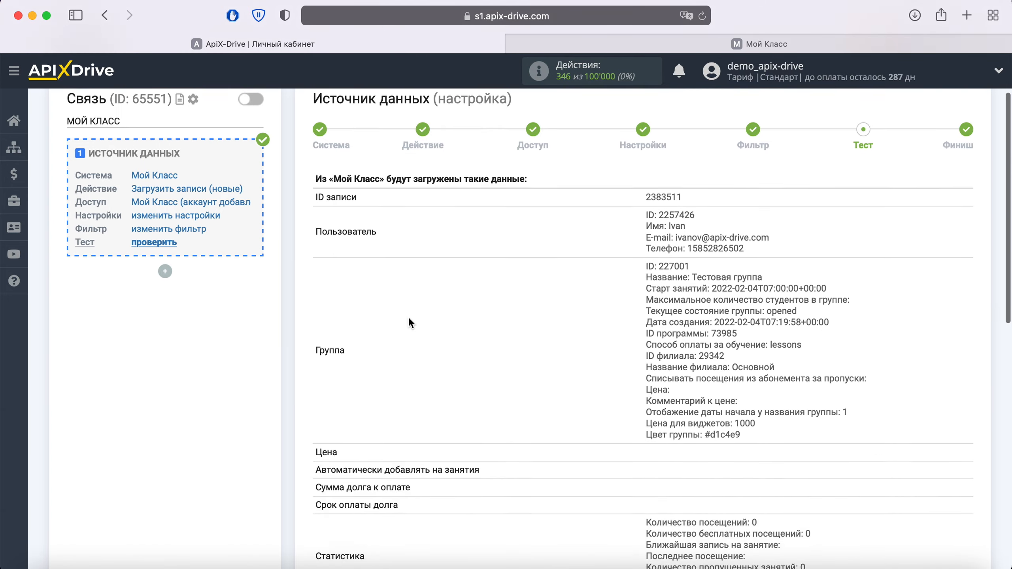
scroll(410, 320, "down", 5)
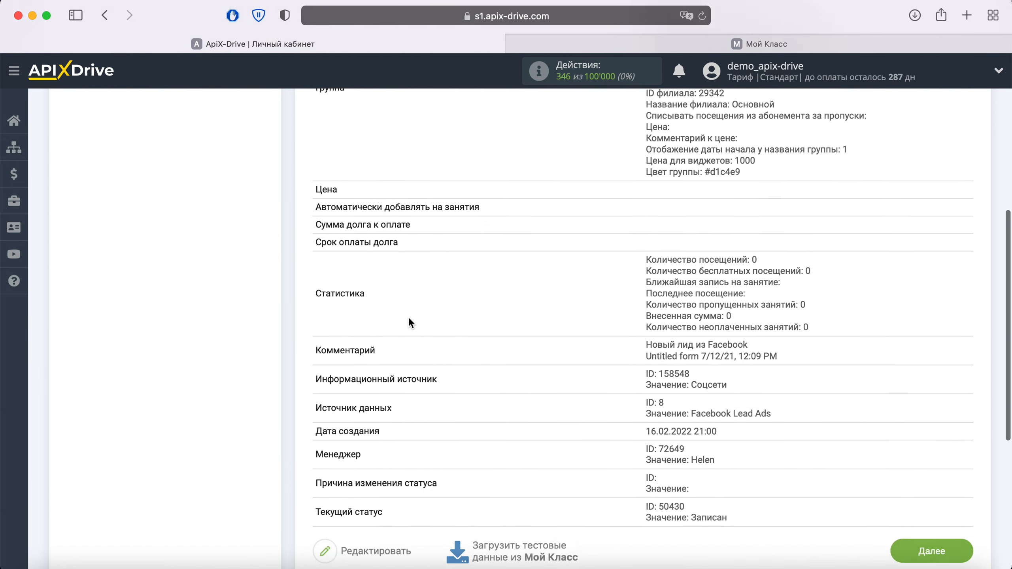
left_click(949, 468)
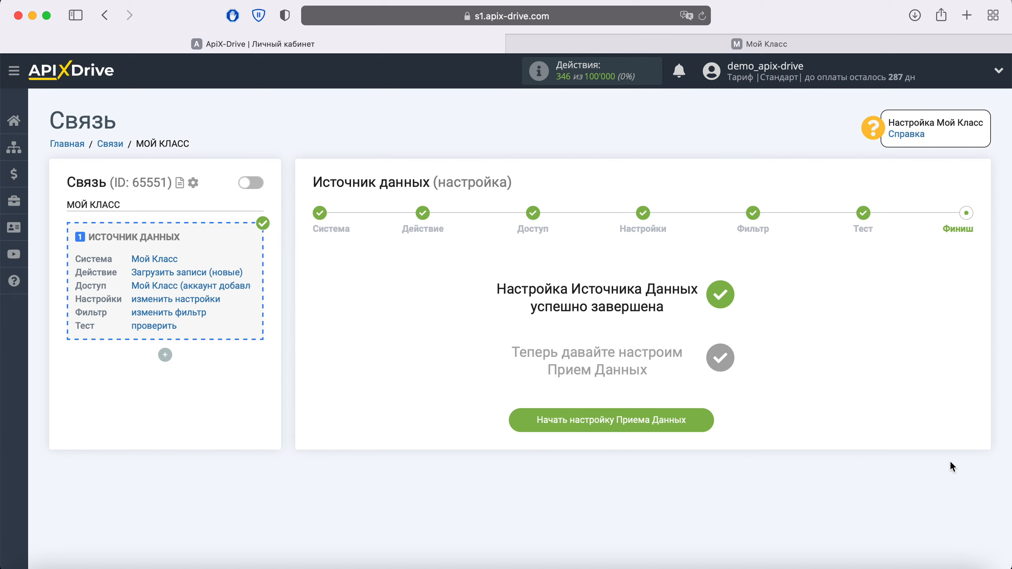
Start the data reception setup and set Битрикс24 as the receiving system
left_click(711, 420)
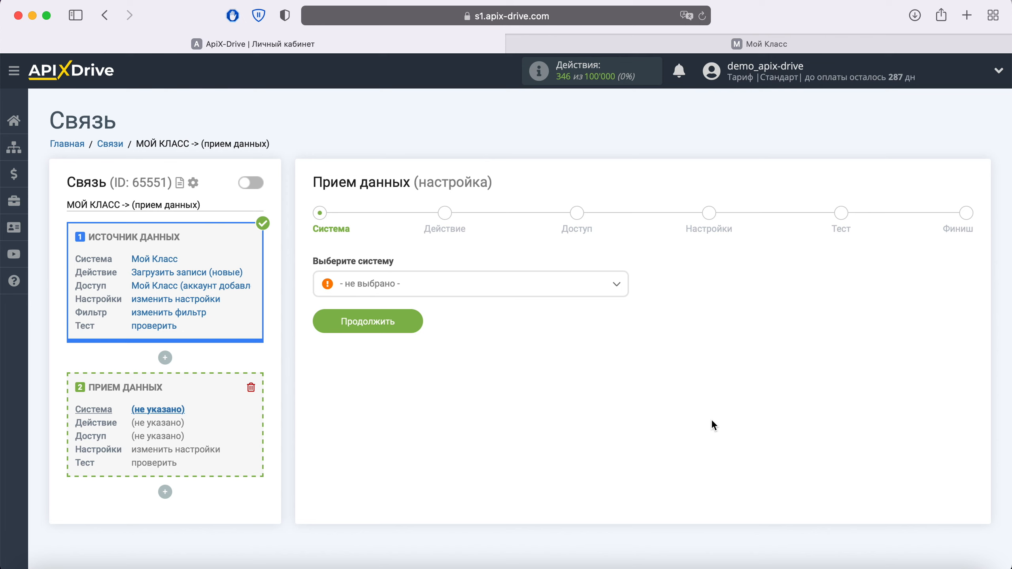
left_click(605, 285)
scroll(577, 387, "down", 2)
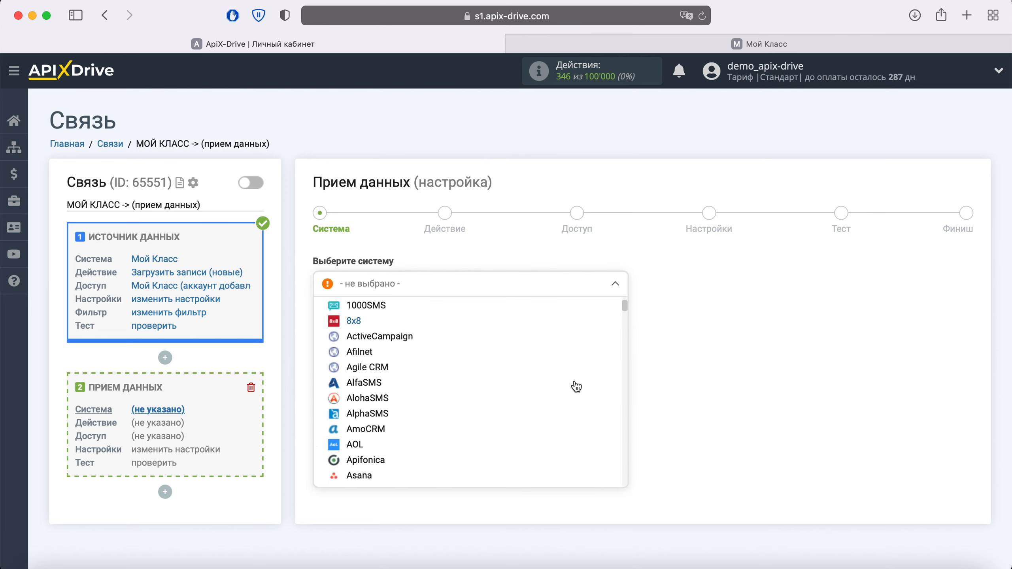
scroll(576, 386, "down", 15)
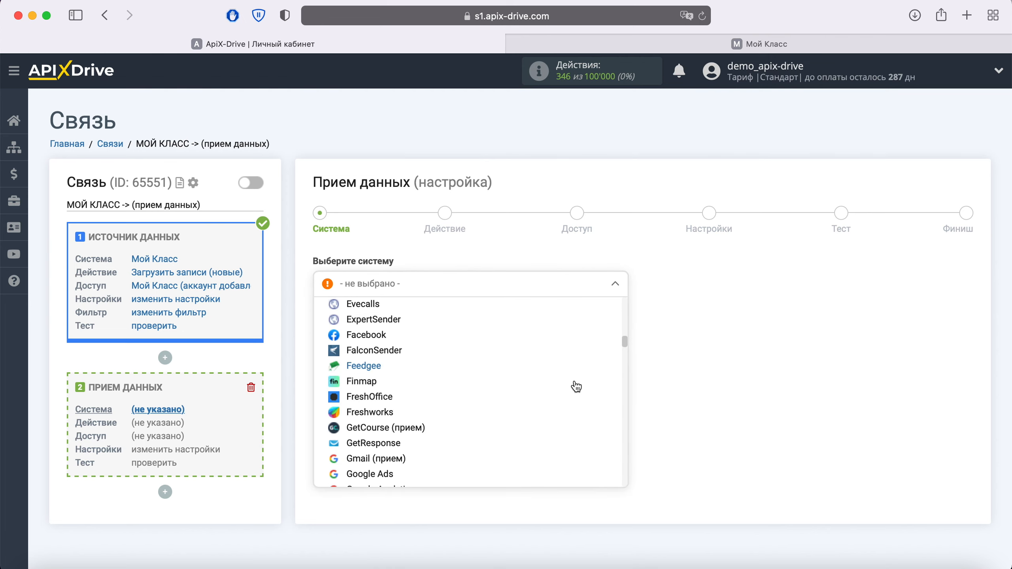
scroll(577, 386, "down", 15)
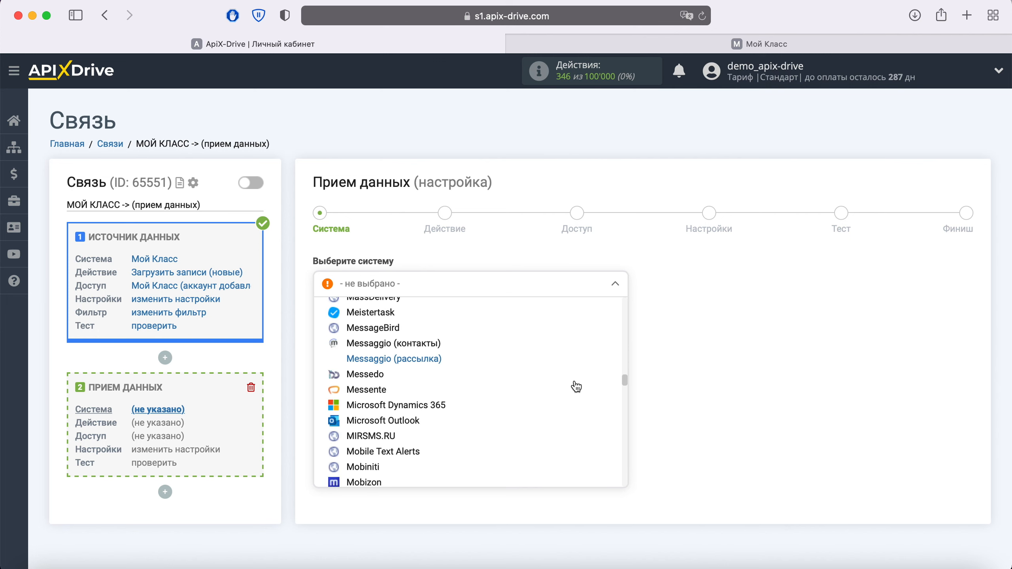
scroll(577, 387, "down", 15)
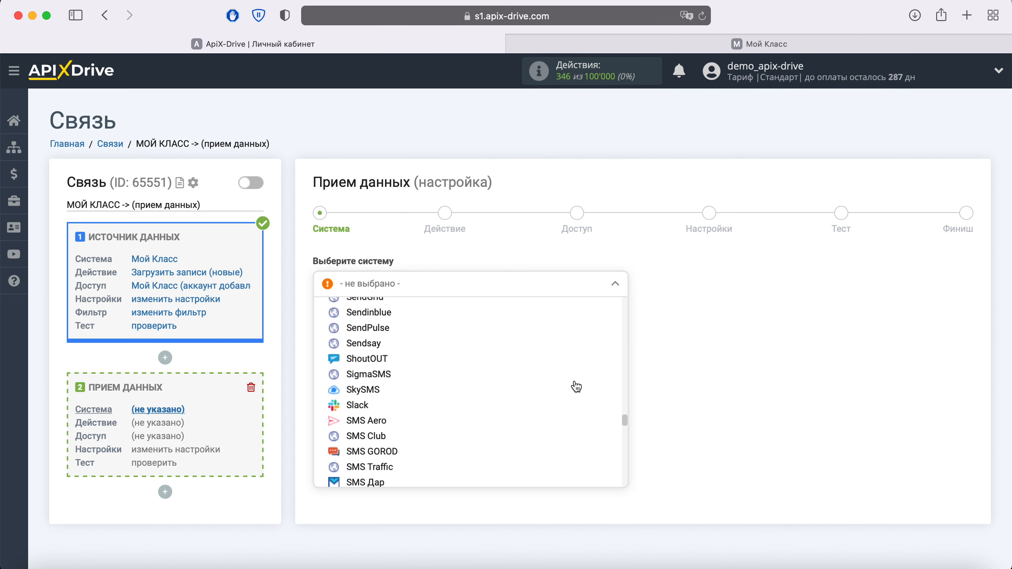
scroll(577, 387, "down", 15)
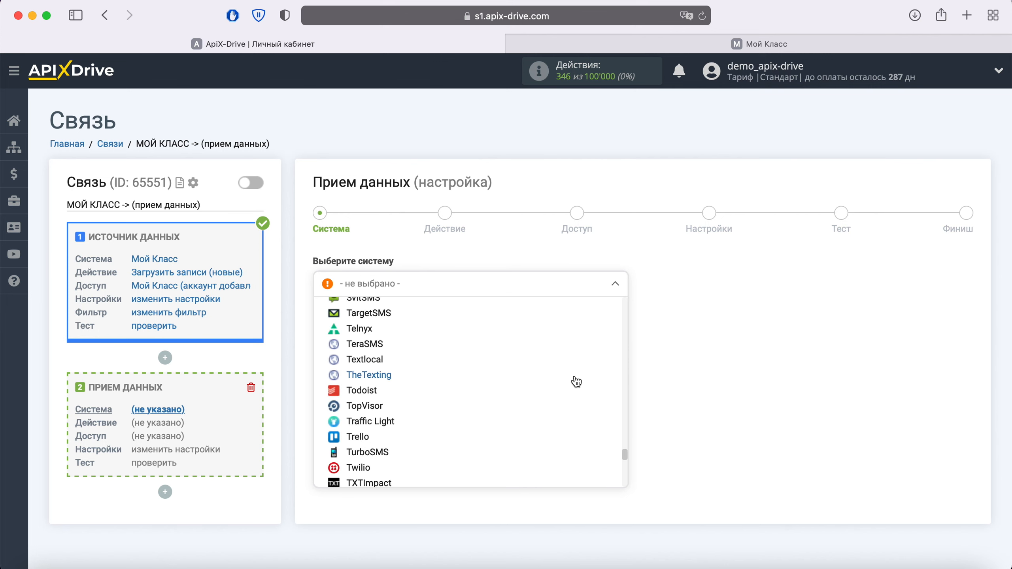
scroll(577, 382, "down", 15)
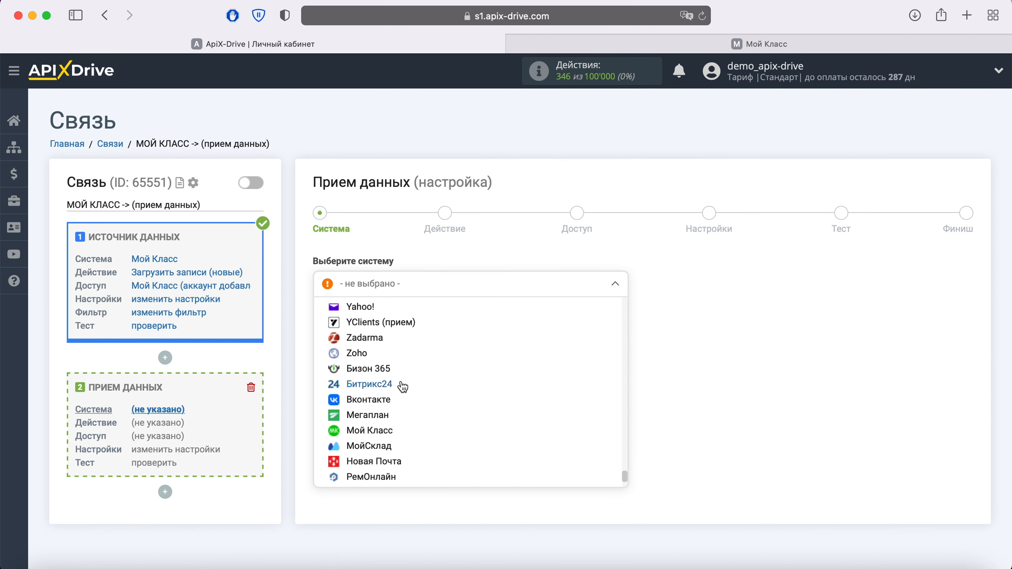
left_click(402, 385)
left_click(415, 322)
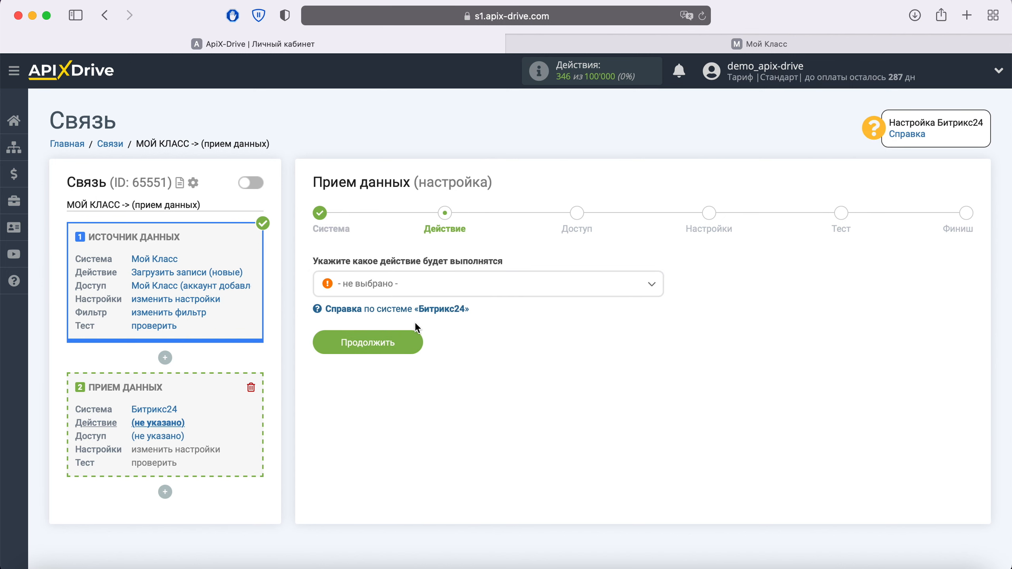
Choose "Отправка сделок" as the Битрикс24 action and proceed to the access stage
left_click(433, 283)
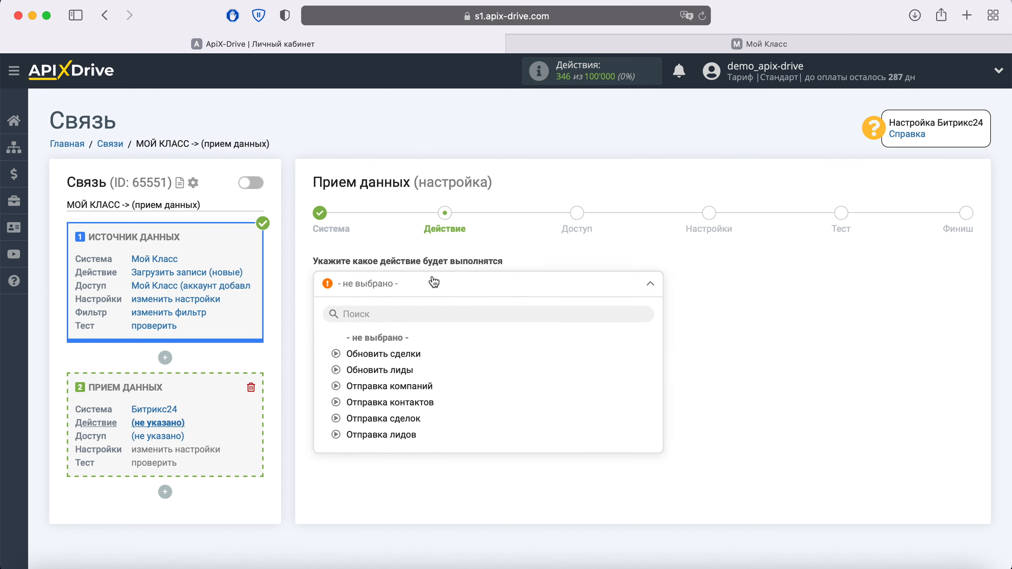
left_click(409, 418)
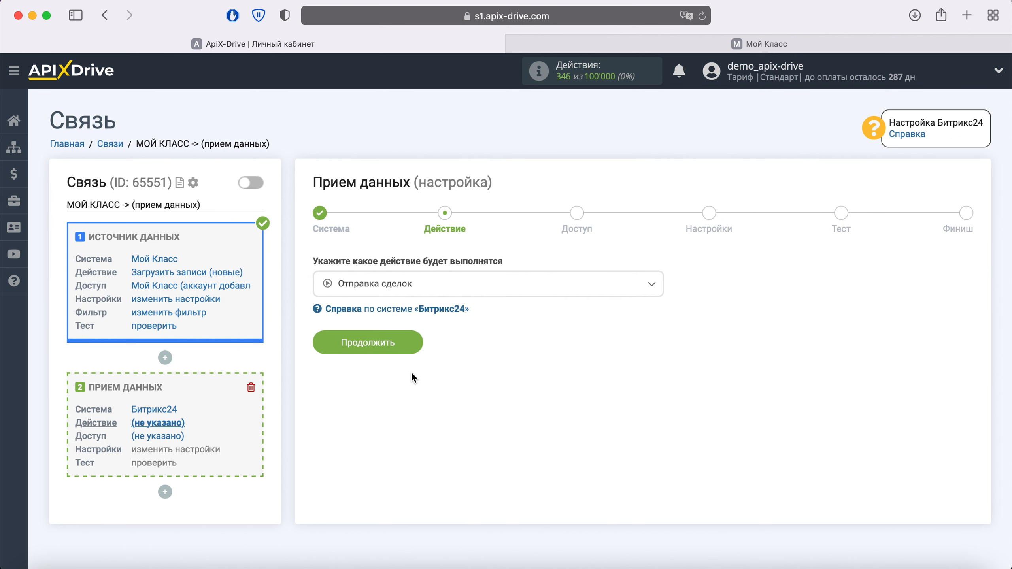
left_click(413, 343)
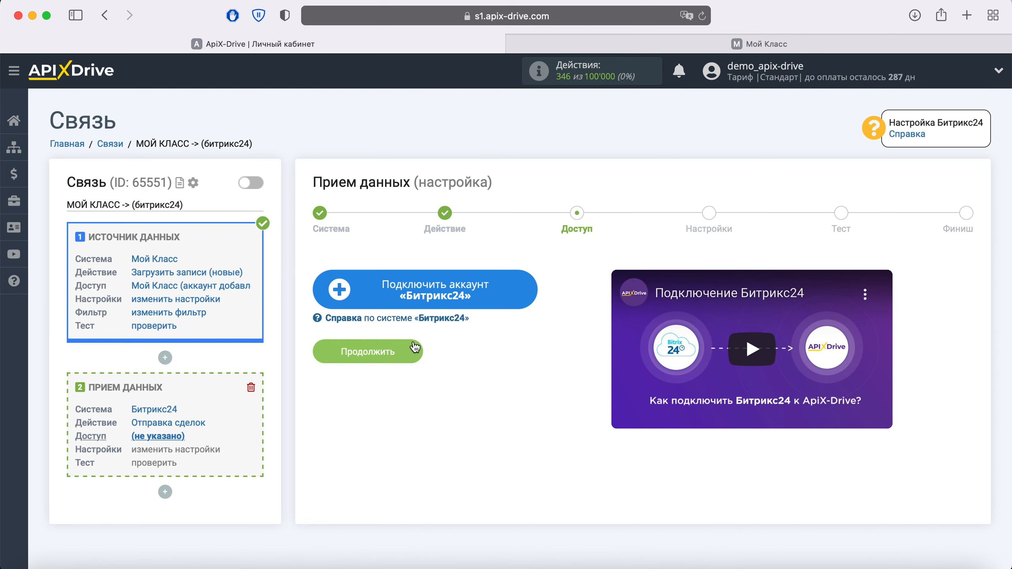
Start connecting a Битрикс24 account, keeping the installation type "облако" and the registration country "Украина"
left_click(520, 297)
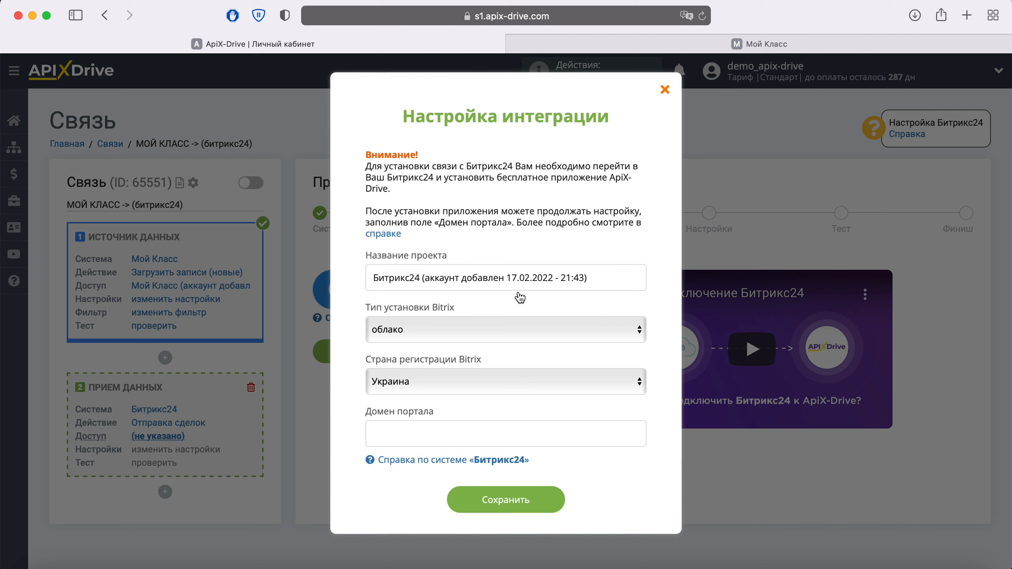
left_click(484, 330)
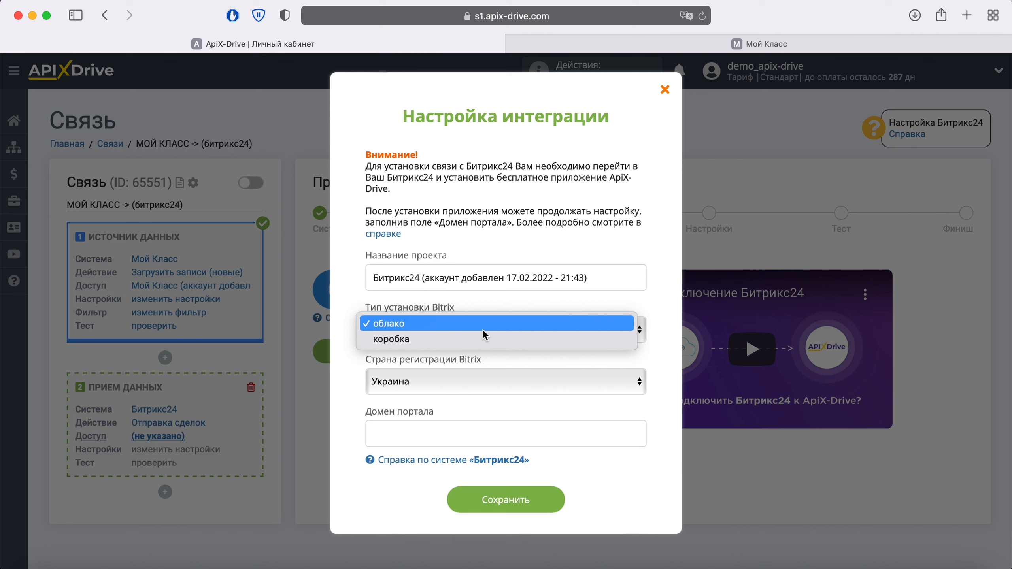
left_click(482, 329)
left_click(475, 382)
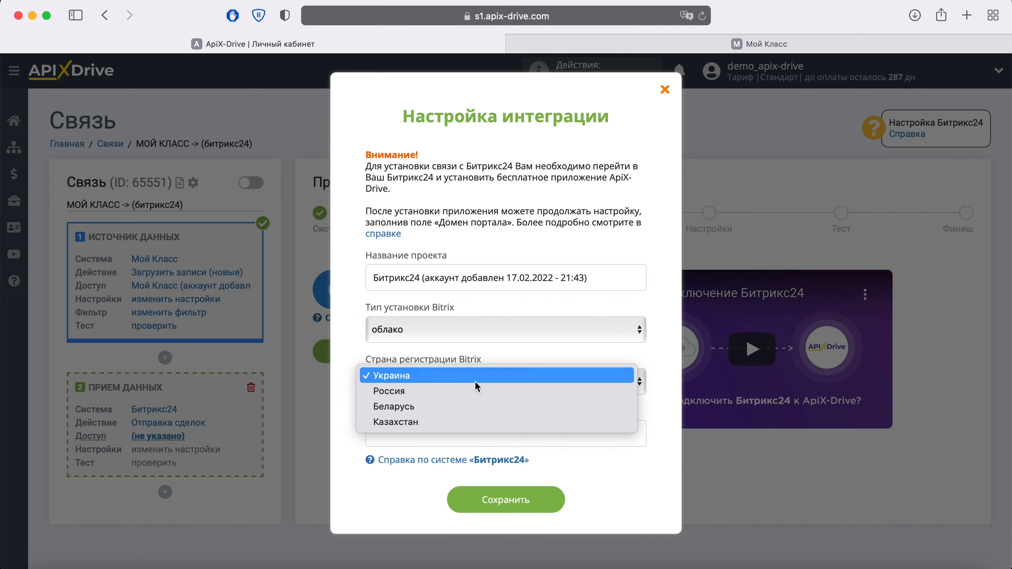
left_click(480, 379)
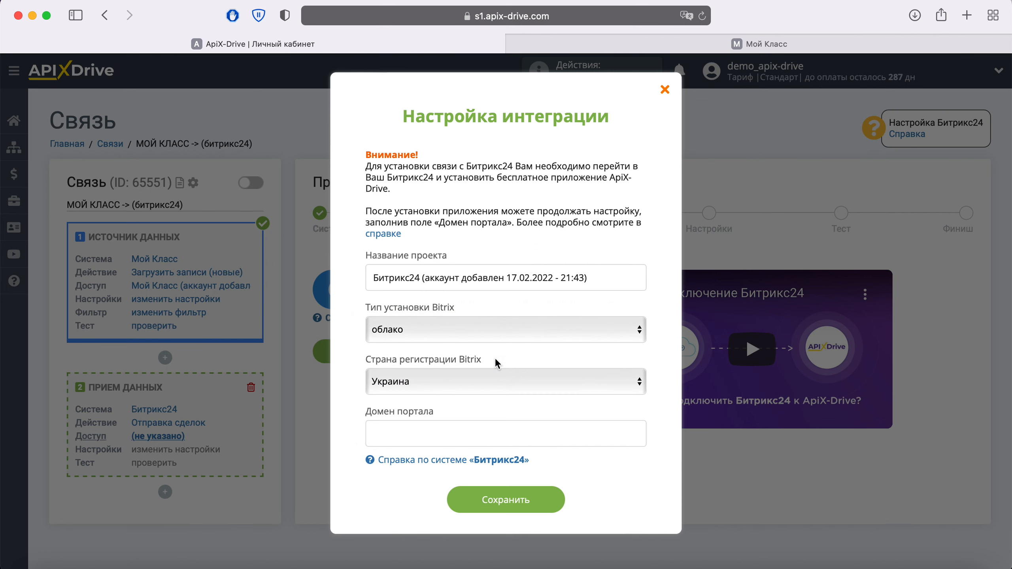
left_click(433, 433)
Switch to the Битрикс24 portal, search its application market for "apix-drive" and open the ApiX-Drive app page
key("super+grave")
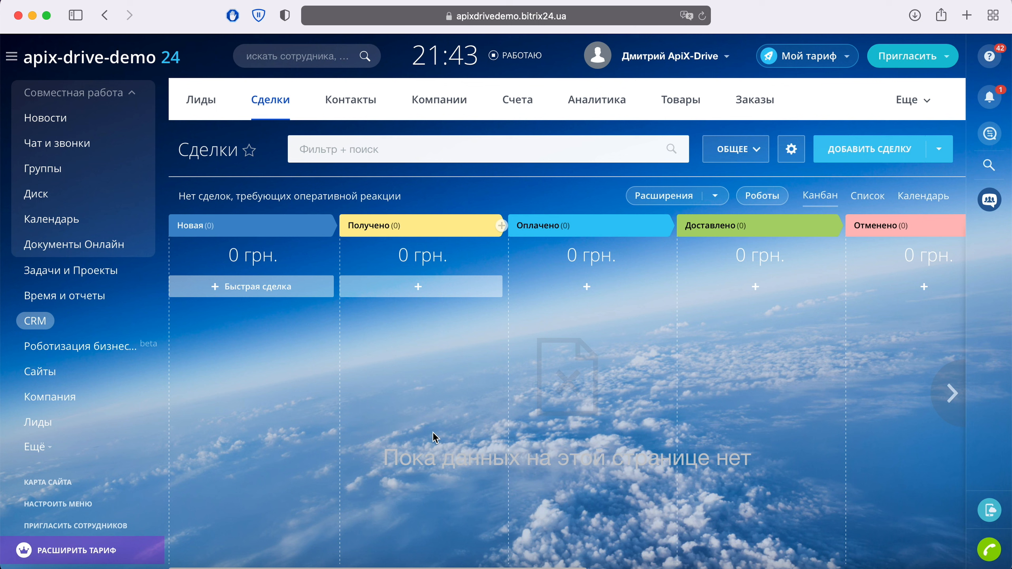
left_click(34, 447)
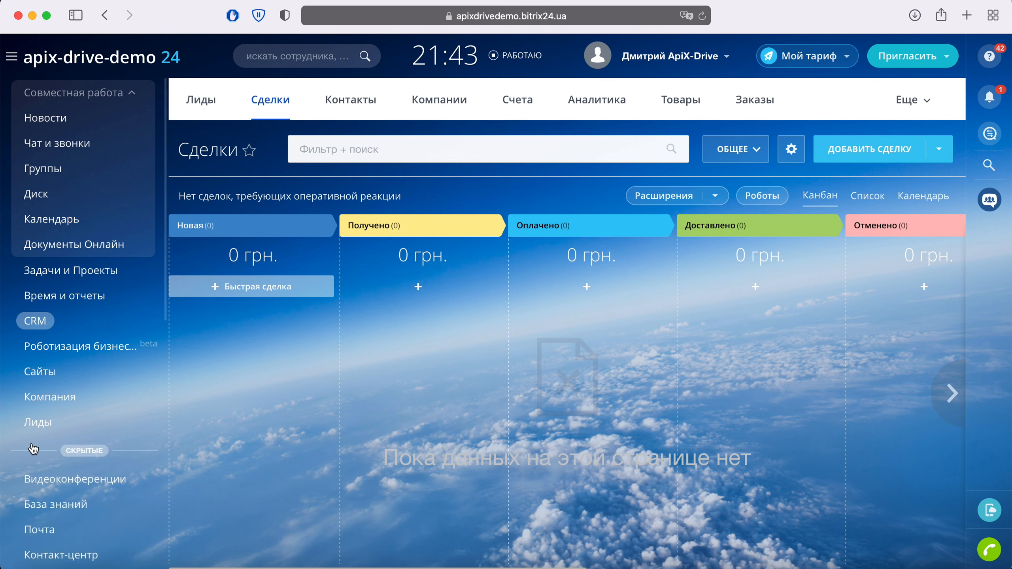
scroll(33, 448, "down", 10)
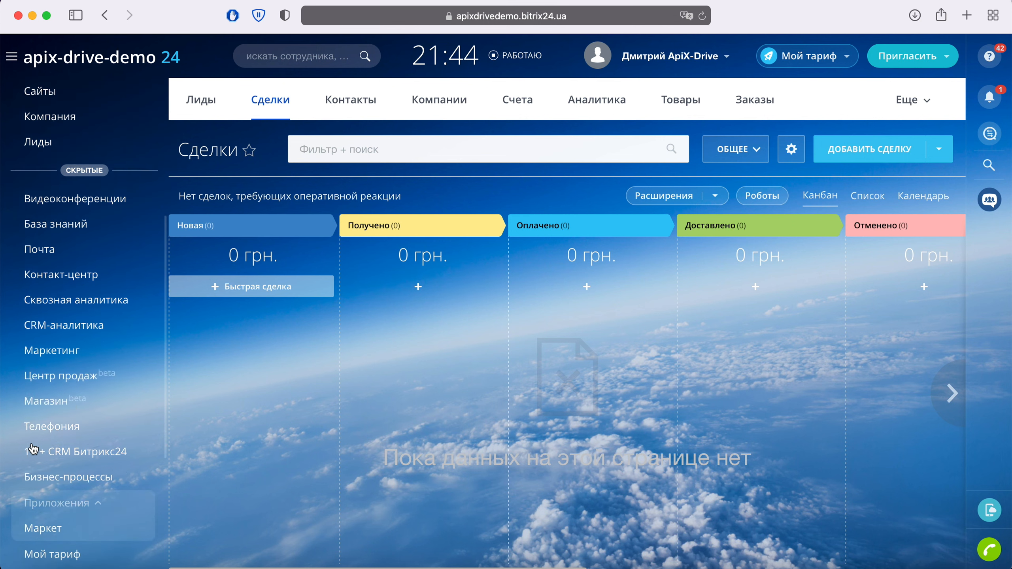
left_click(41, 417)
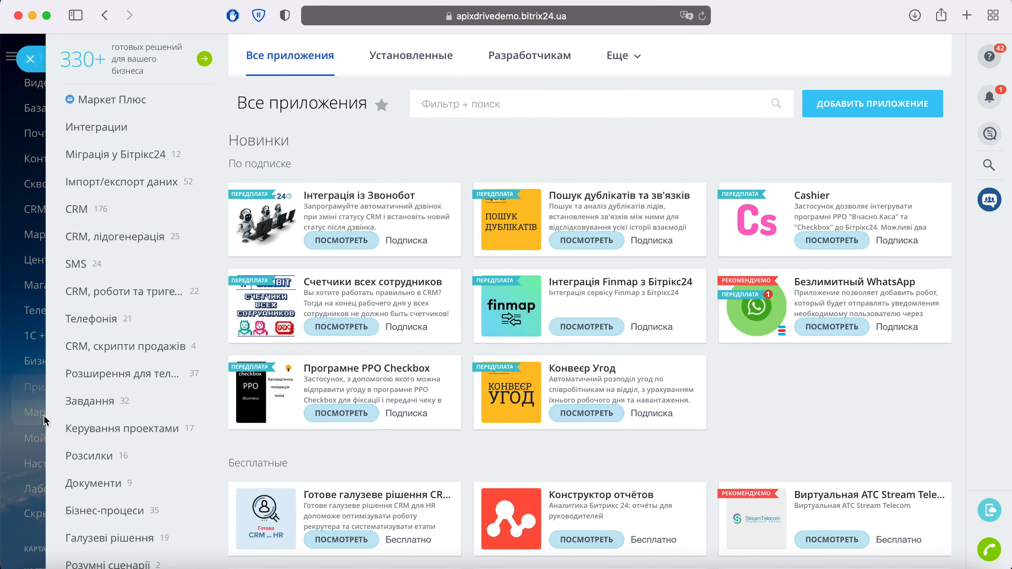
type("apix-drive")
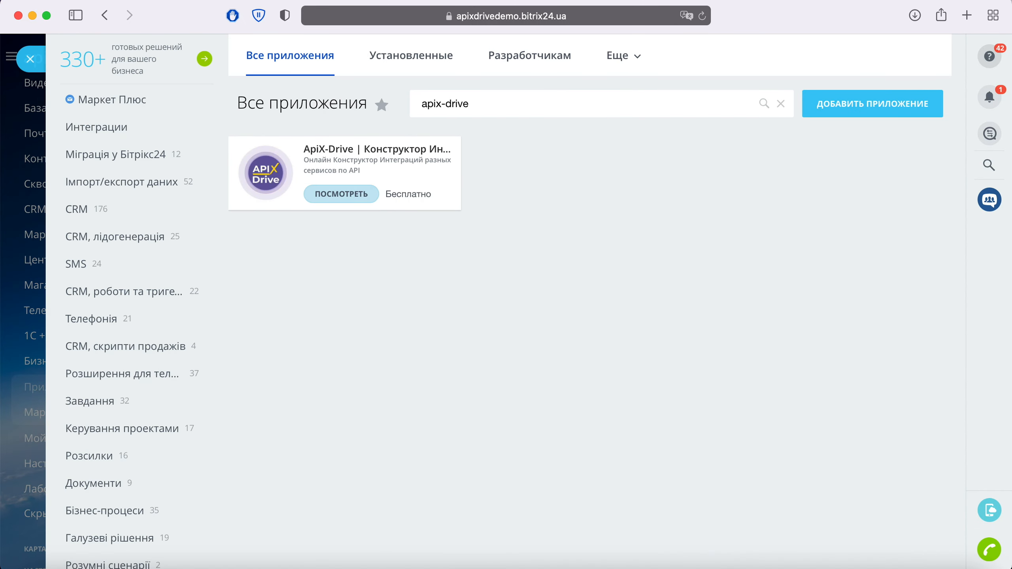
left_click(339, 194)
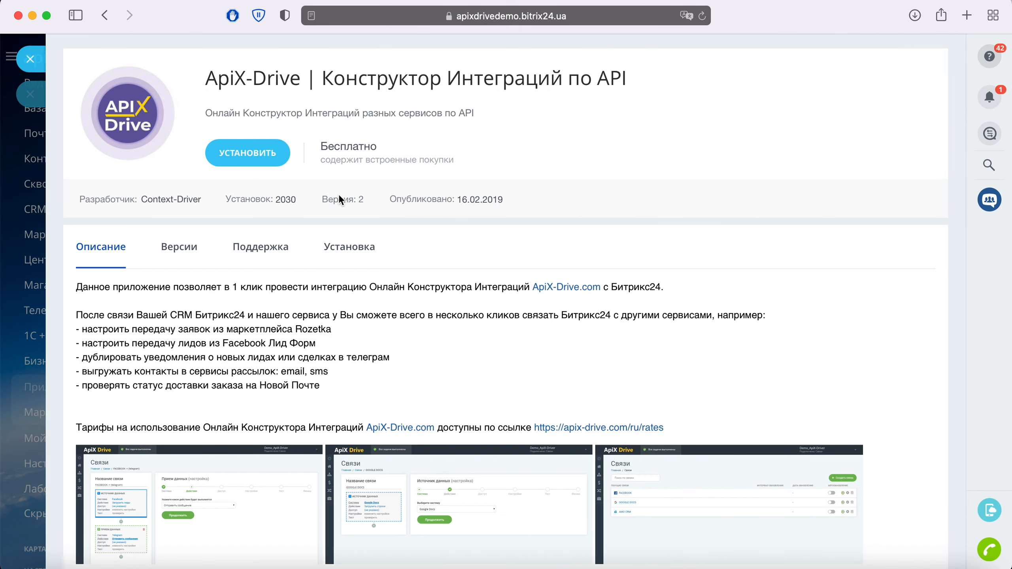
Install the ApiX-Drive app in Битрикс24, accepting both the licence agreement and the privacy policy
left_click(269, 155)
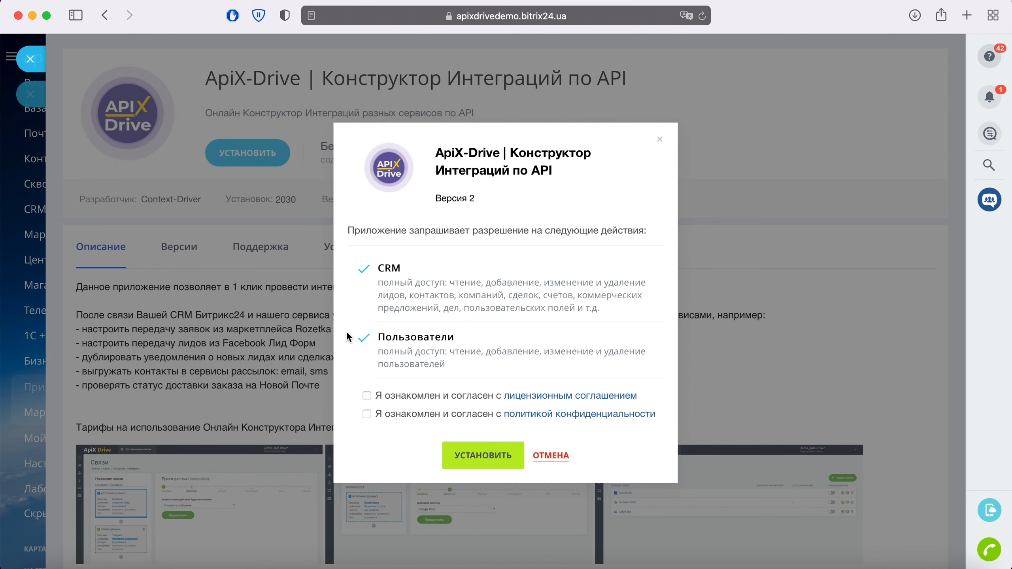
left_click(366, 413)
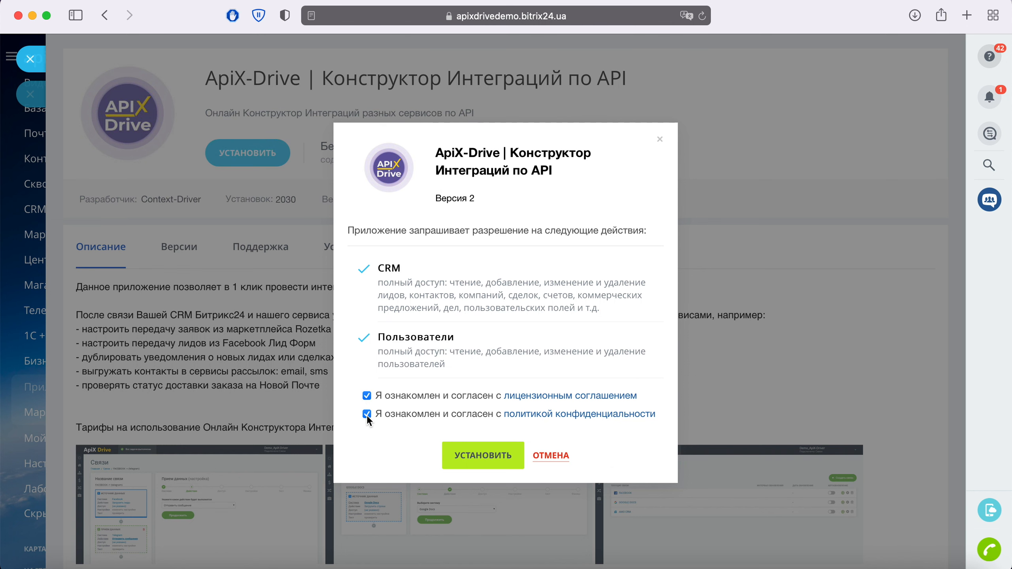
left_click(465, 456)
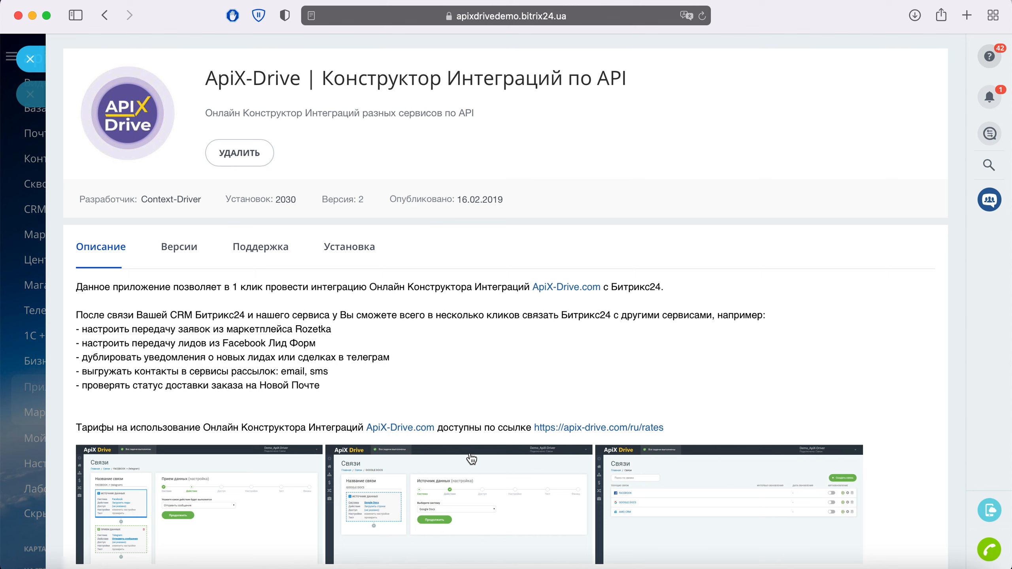
Copy the portal domain "apixdrivedemo.bitrix24.ua" from the page address, without the protocol and path
left_click(464, 17)
left_click(462, 17)
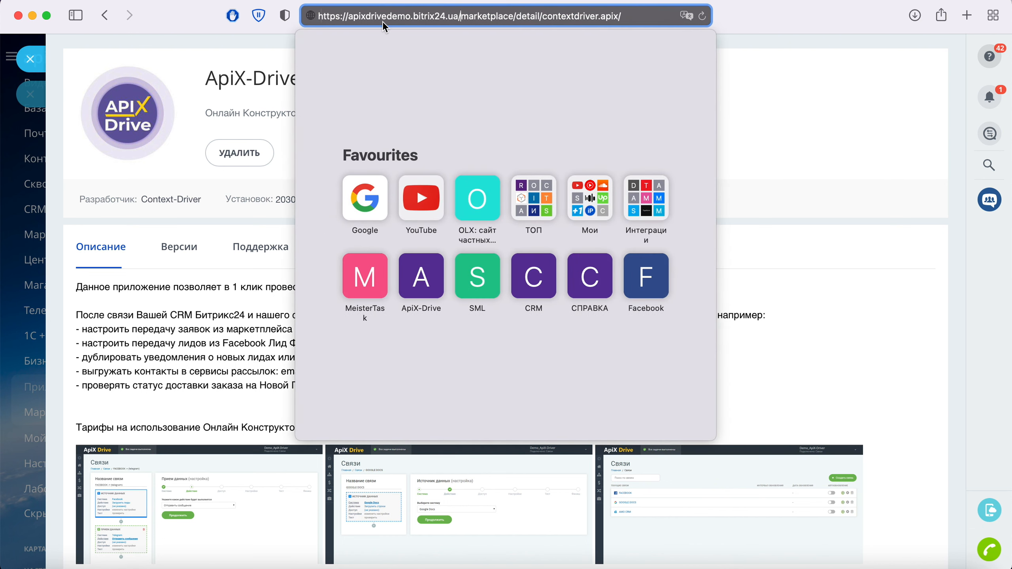
left_click_drag(348, 16, 459, 16)
right_click(441, 17)
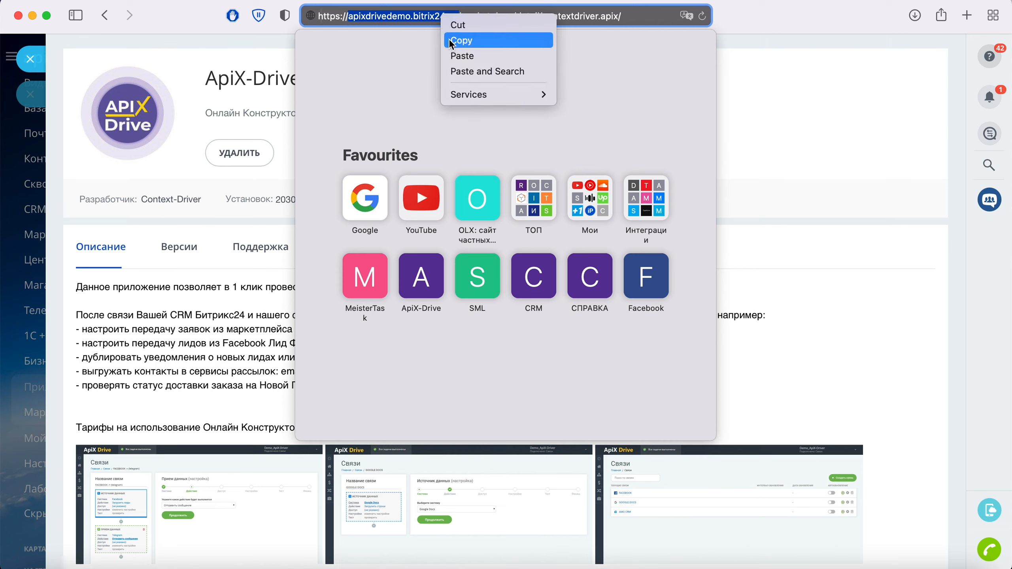
left_click(462, 48)
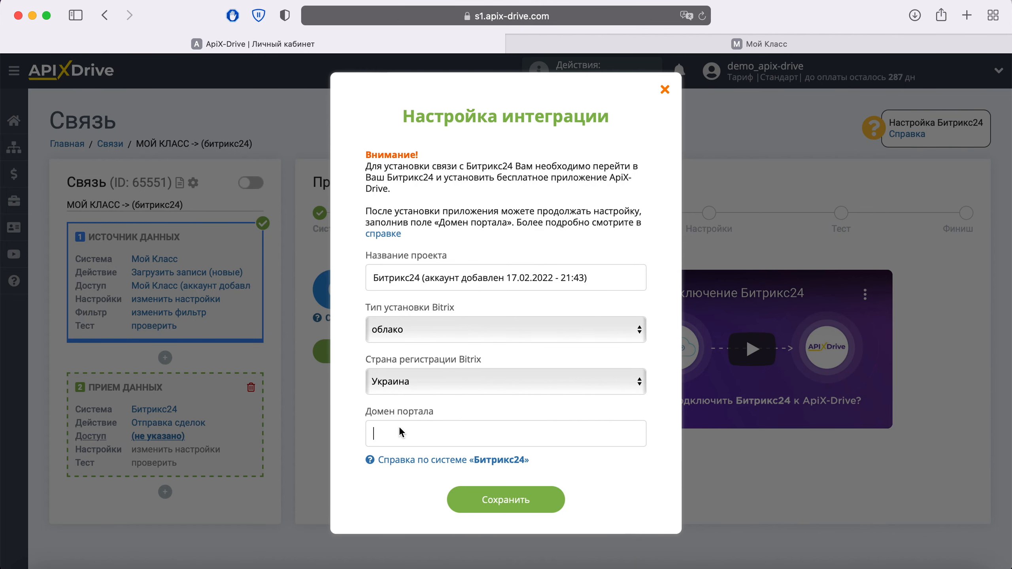
Back in ApiX-Drive, paste the copied address as the portal domain and save the integration settings
right_click(401, 431)
left_click(430, 433)
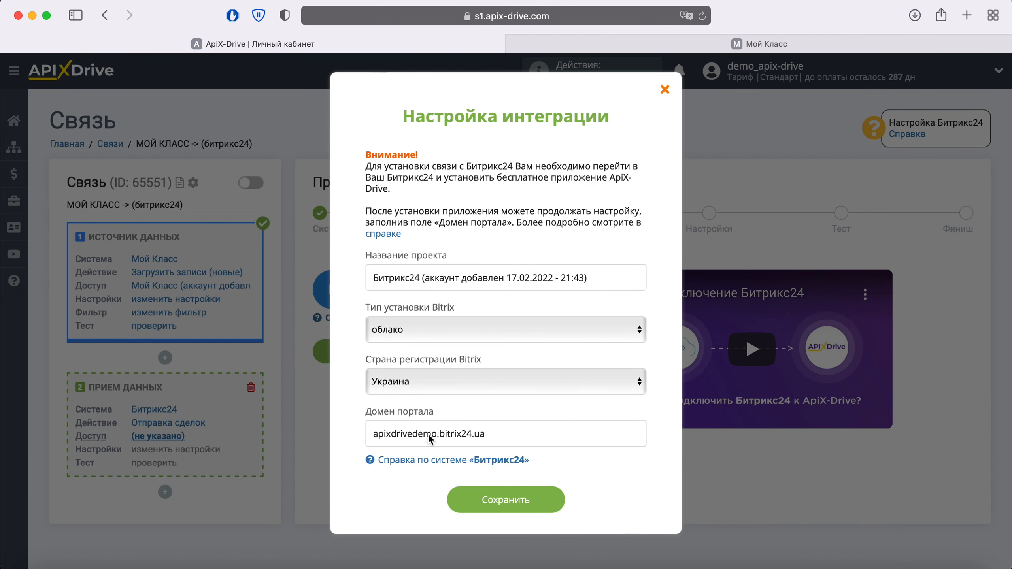
left_click(557, 500)
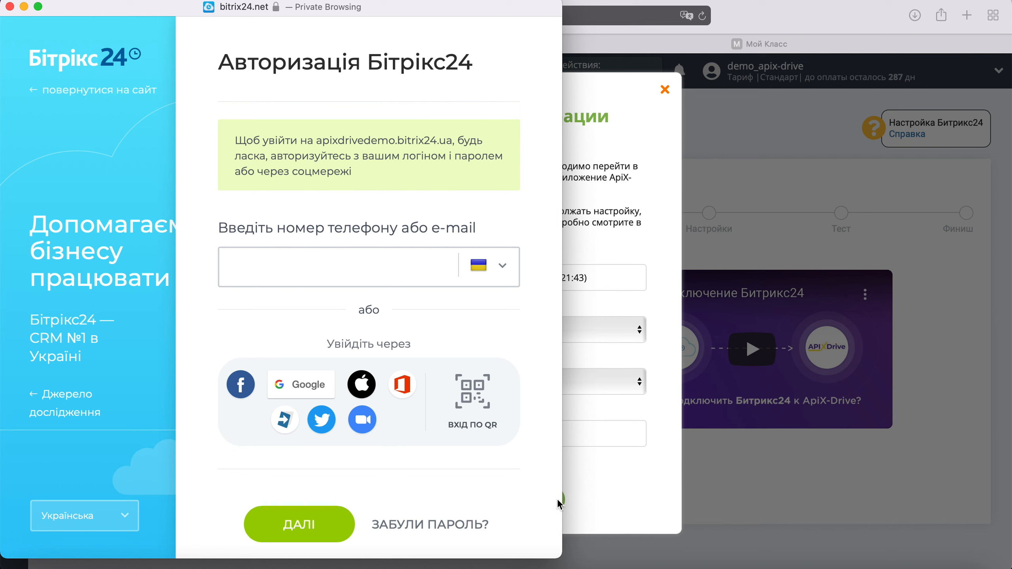
Authorize in Битрикс24 by pasting the account's e-mail and filling in the saved account password
left_click(268, 278)
right_click(268, 279)
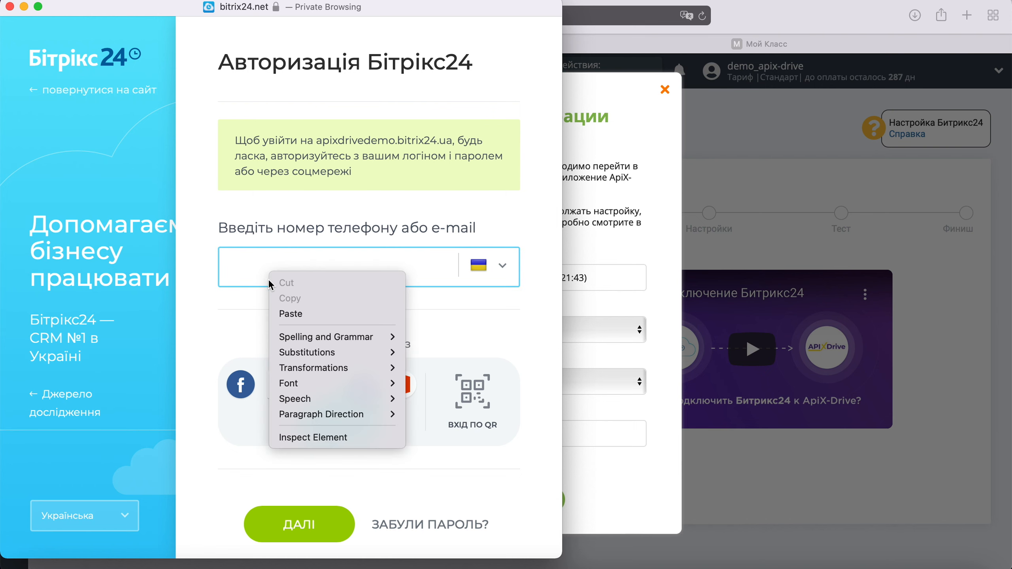
left_click(288, 316)
left_click(333, 526)
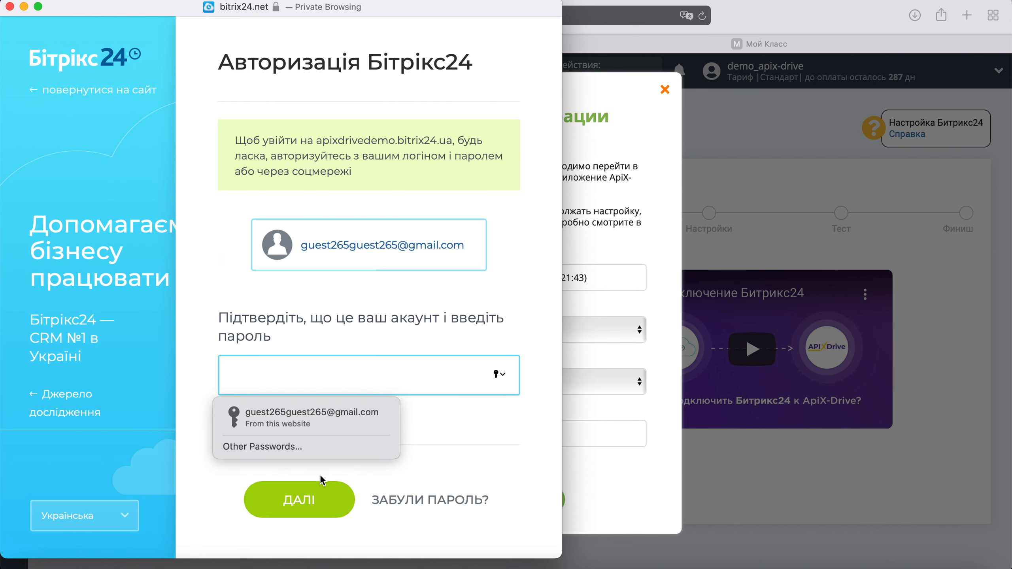
left_click(310, 423)
left_click(327, 488)
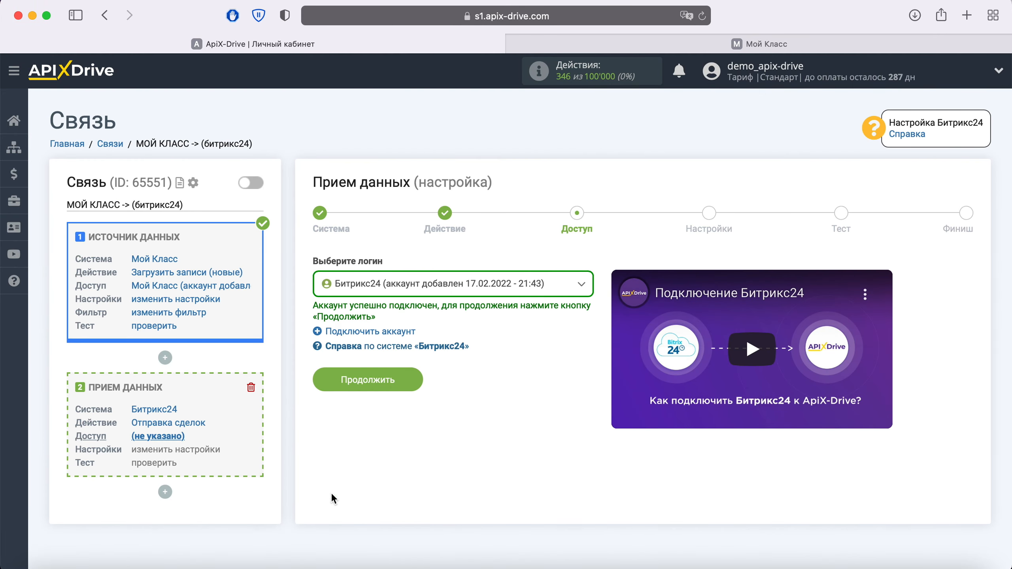
Select the newly connected Битрикс24 account as the data reception login and proceed to the settings
left_click(580, 285)
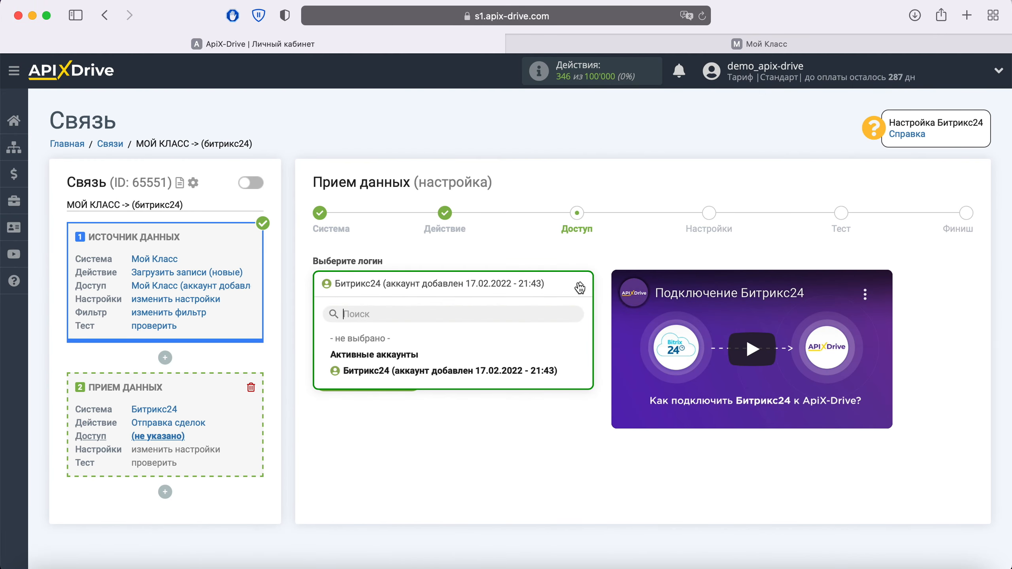
left_click(518, 372)
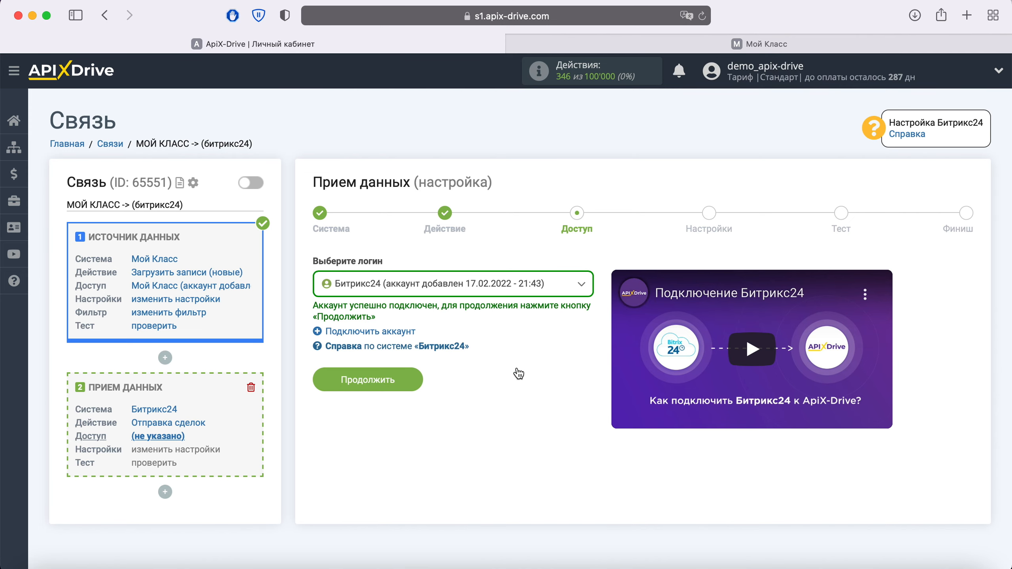
left_click(398, 383)
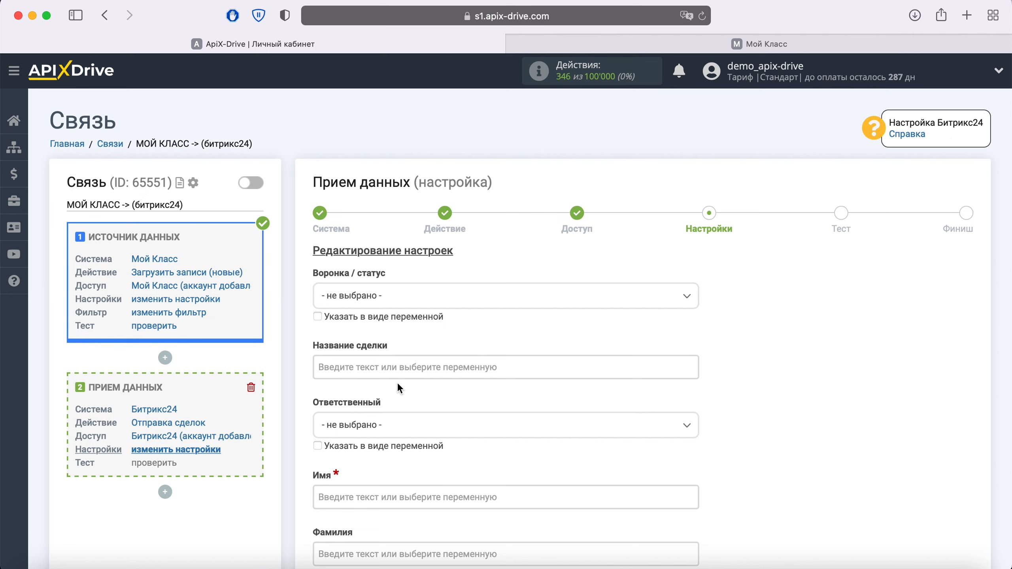
Set the deal's funnel and status to "Без воронки: Новая"
left_click(409, 300)
scroll(534, 394, "down", 3)
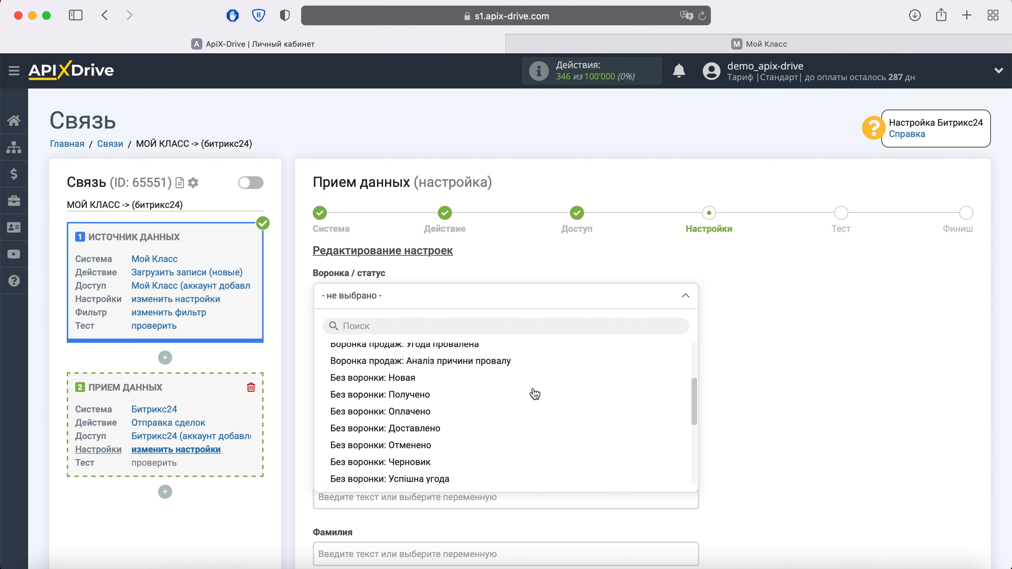
left_click(399, 378)
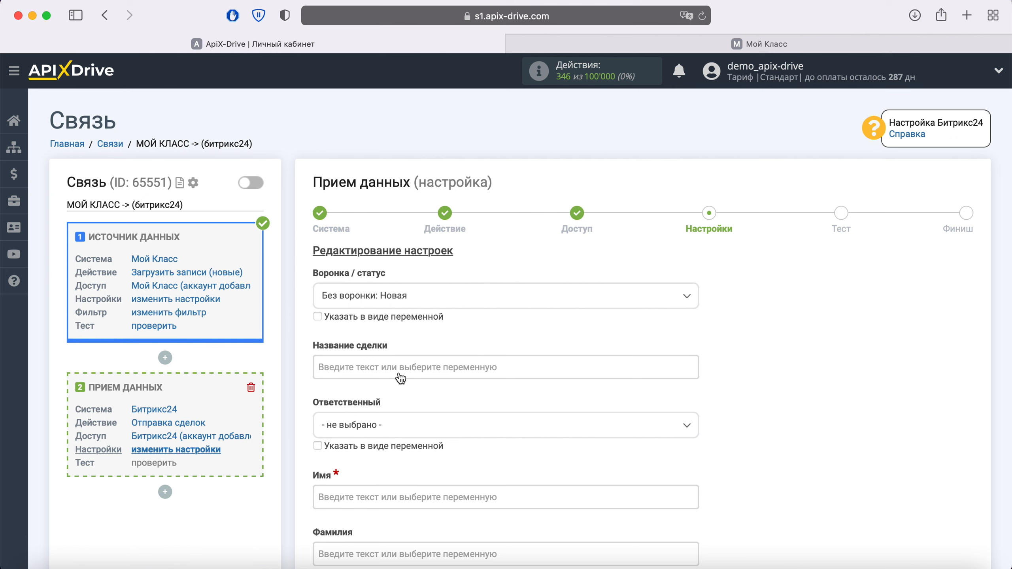
Compose the deal name from the text "Новая запись из Мой Класс" followed by the user's "Имя" variable from Мой Класс
left_click(381, 367)
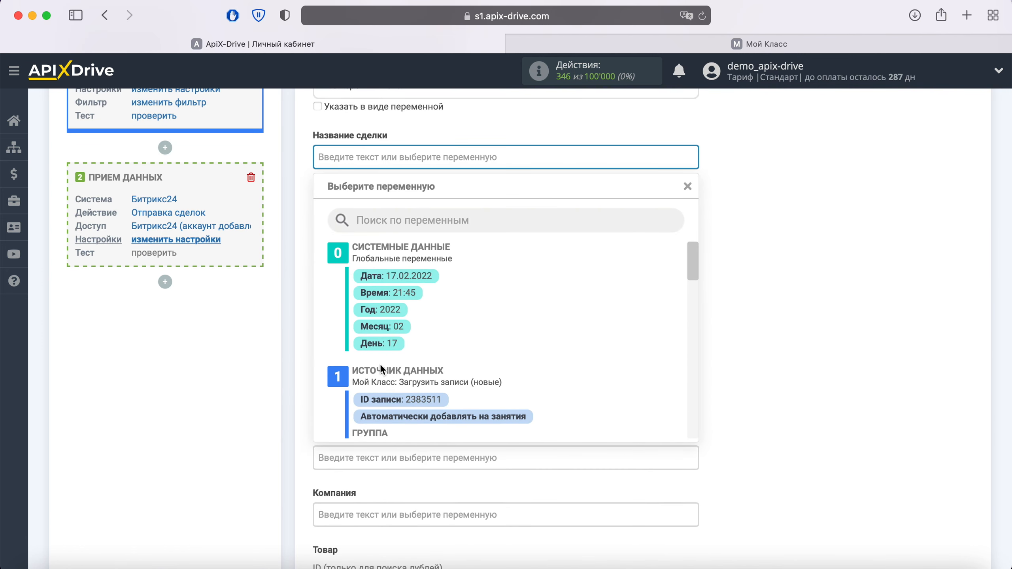
scroll(610, 327, "down", 5)
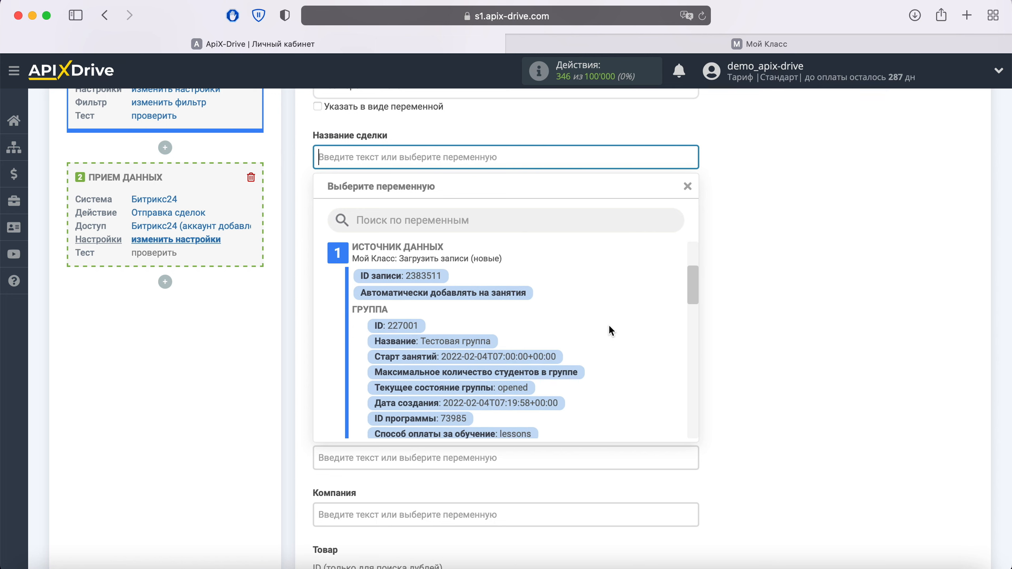
scroll(609, 324, "down", 5)
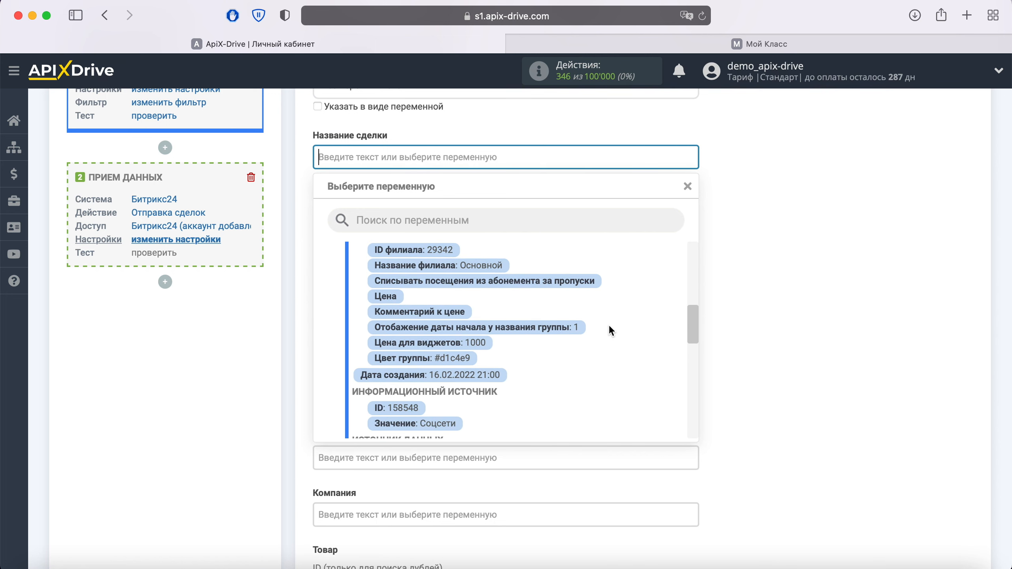
scroll(610, 327, "down", 5)
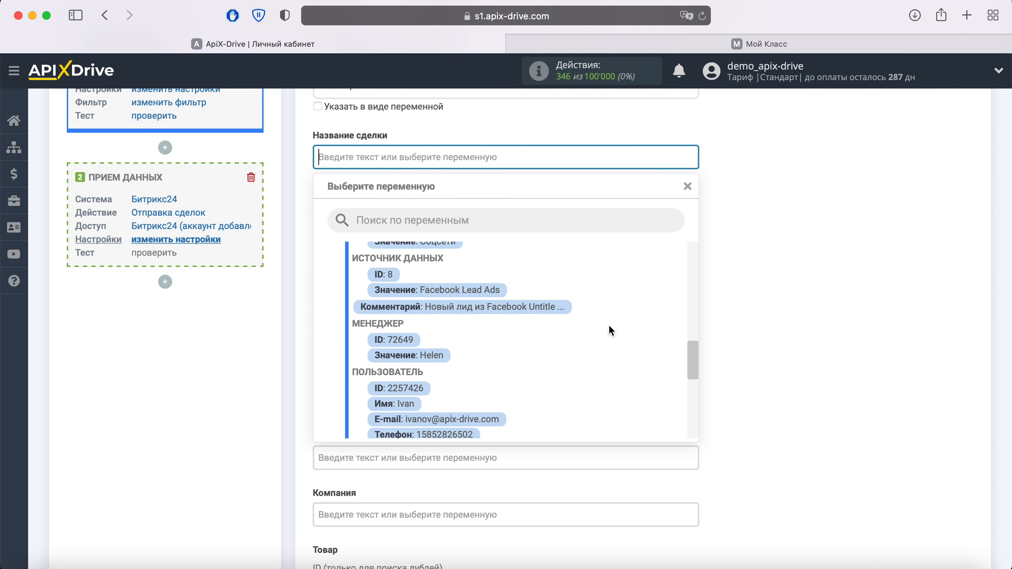
left_click(403, 352)
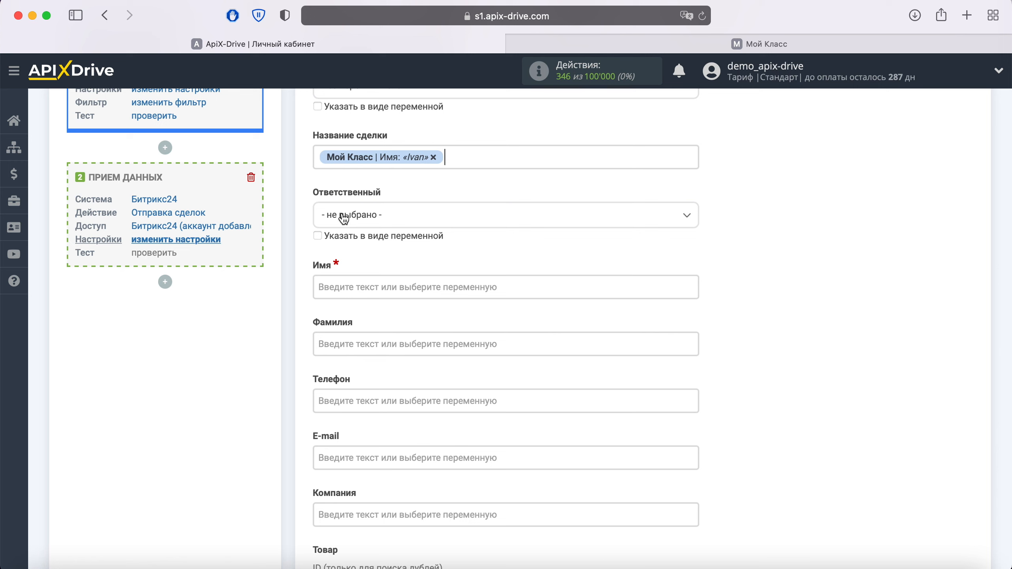
left_click(317, 158)
type("Новая запись из Мой Класс")
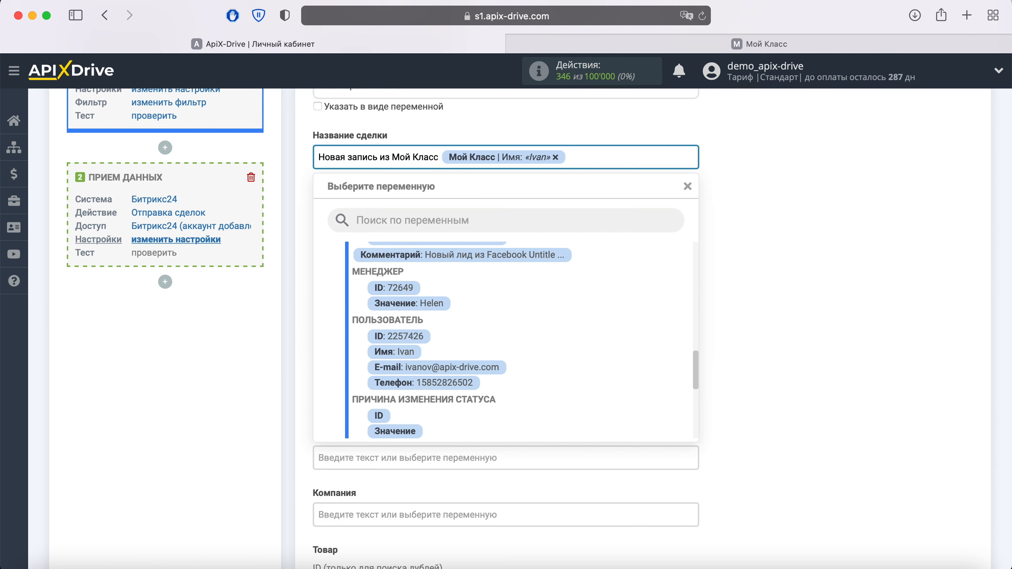
Map the contact's required "Имя" field to the user's "Имя" variable from Мой Класс
left_click(815, 248)
left_click(461, 288)
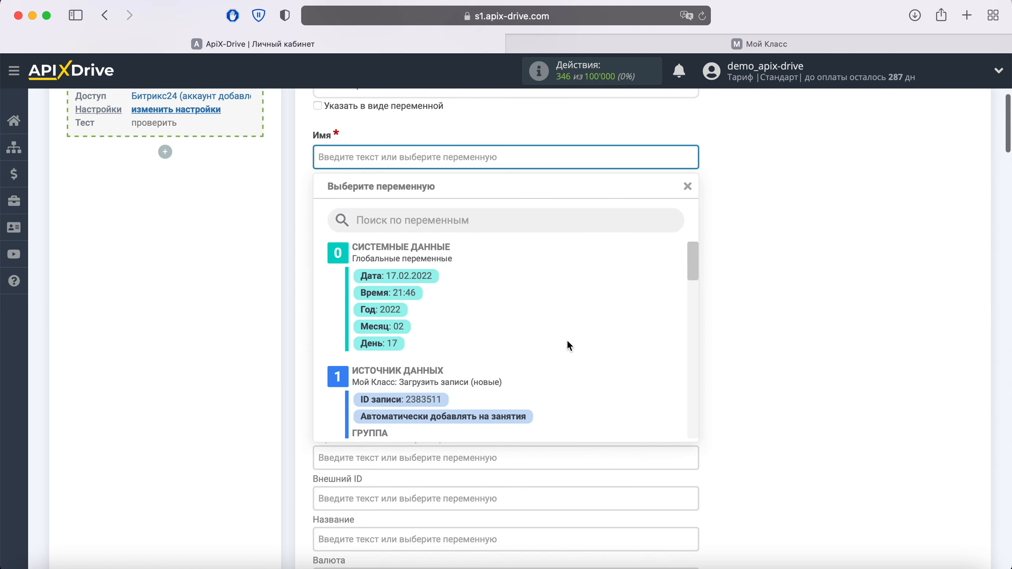
scroll(575, 338, "down", 8)
scroll(575, 342, "down", 10)
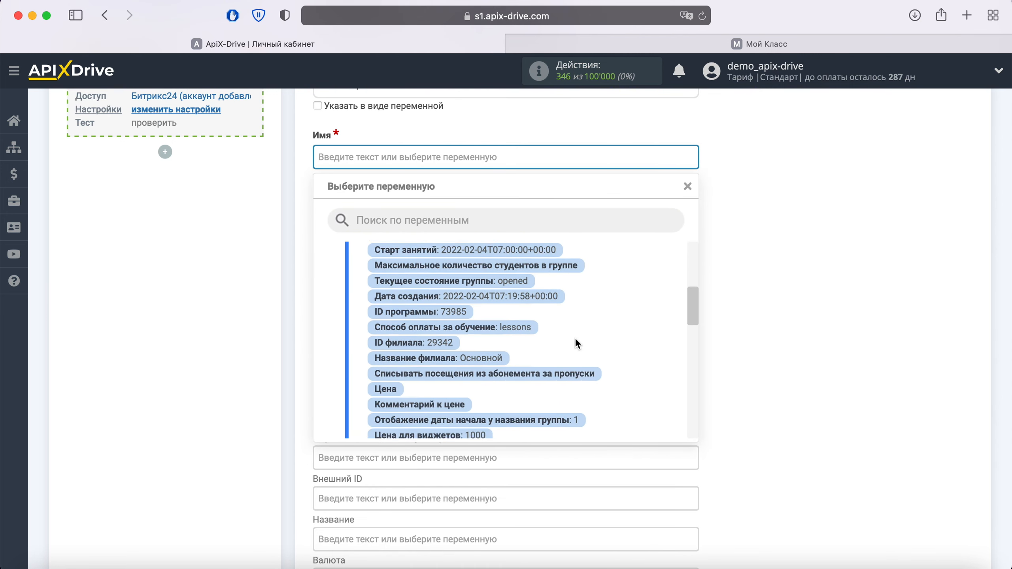
scroll(575, 342, "down", 5)
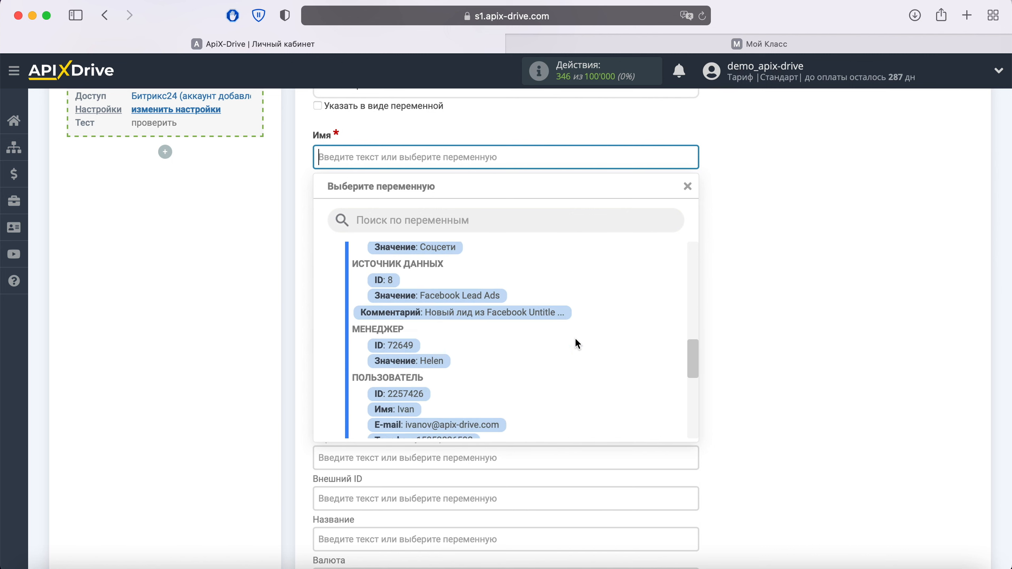
left_click(412, 362)
Map the contact's "Телефон" field to the user's "Телефон" variable from Мой Класс
left_click(423, 271)
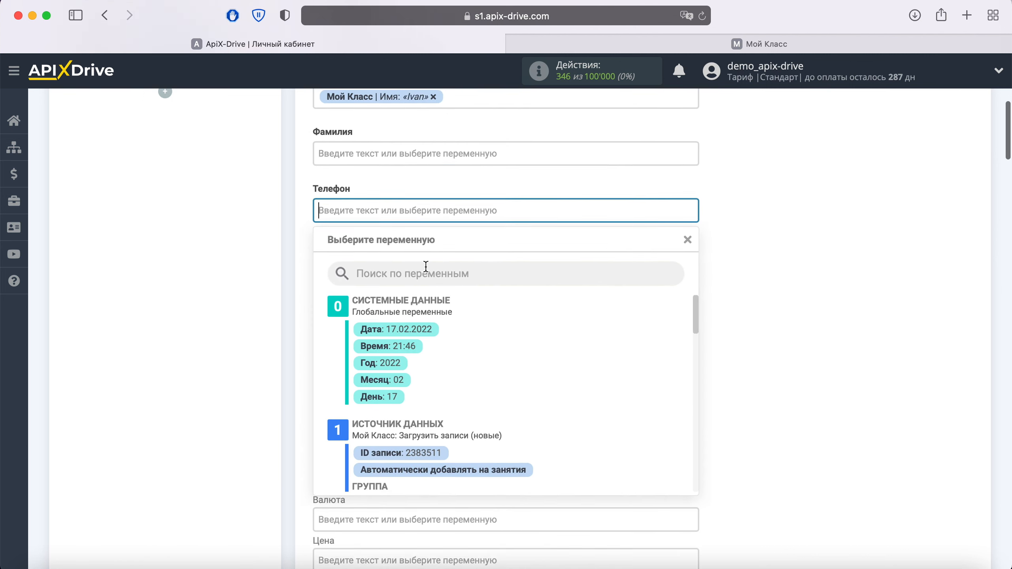
scroll(585, 350, "down", 5)
scroll(585, 350, "down", 10)
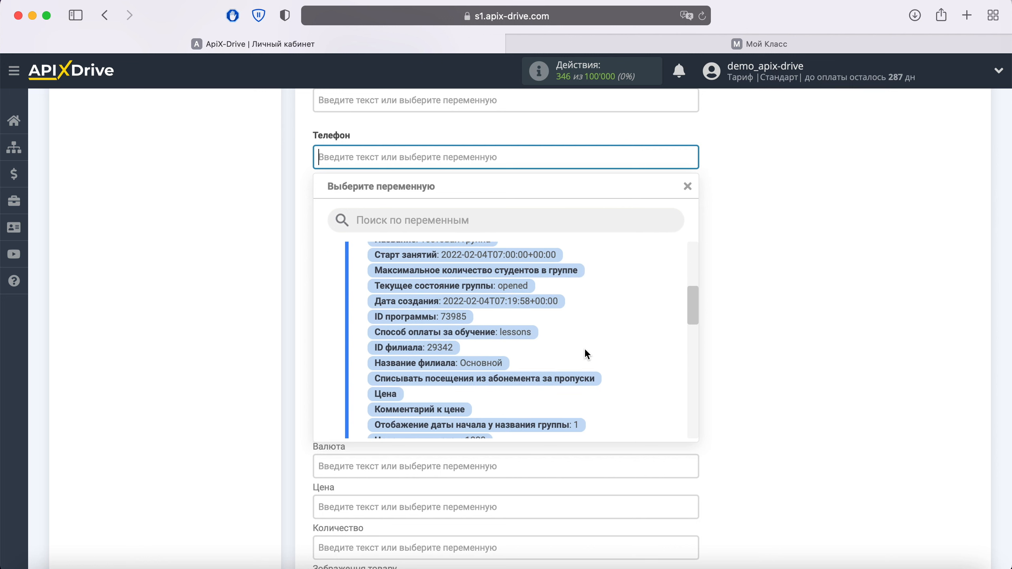
scroll(584, 348, "down", 3)
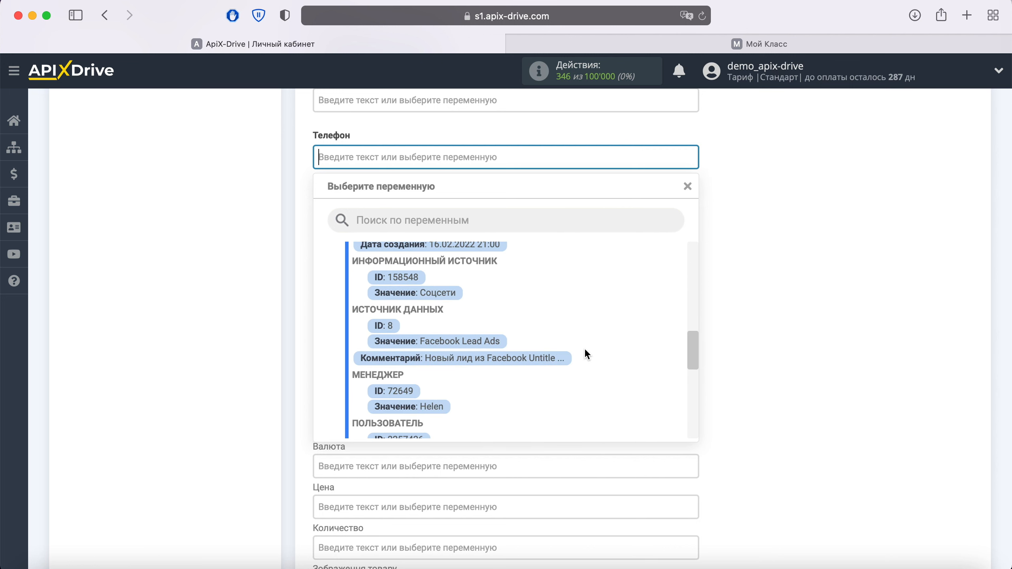
left_click(460, 397)
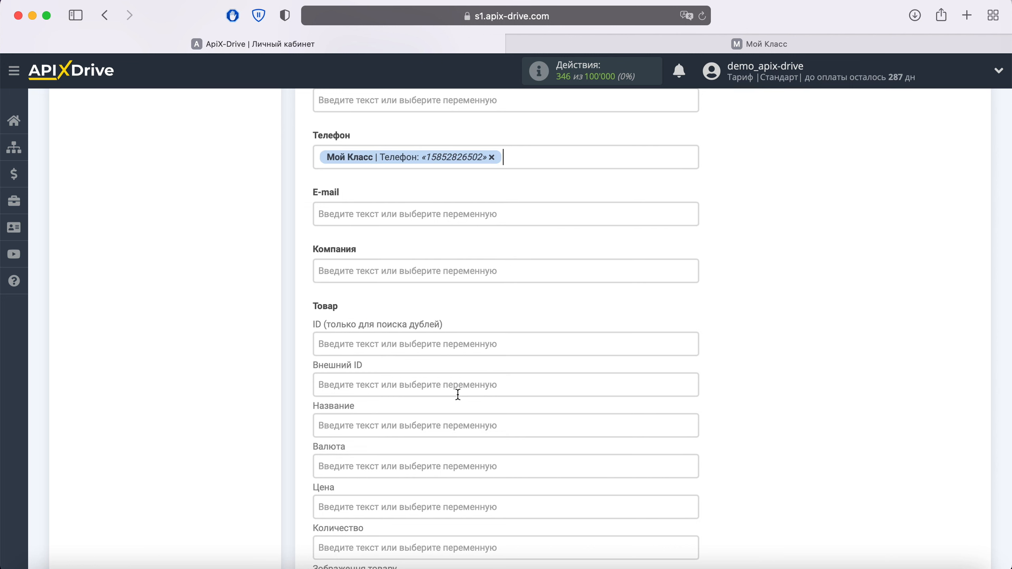
Map the contact's "E-mail" field to the user's "E-mail" variable from Мой Класс
left_click(414, 214)
scroll(606, 334, "down", 8)
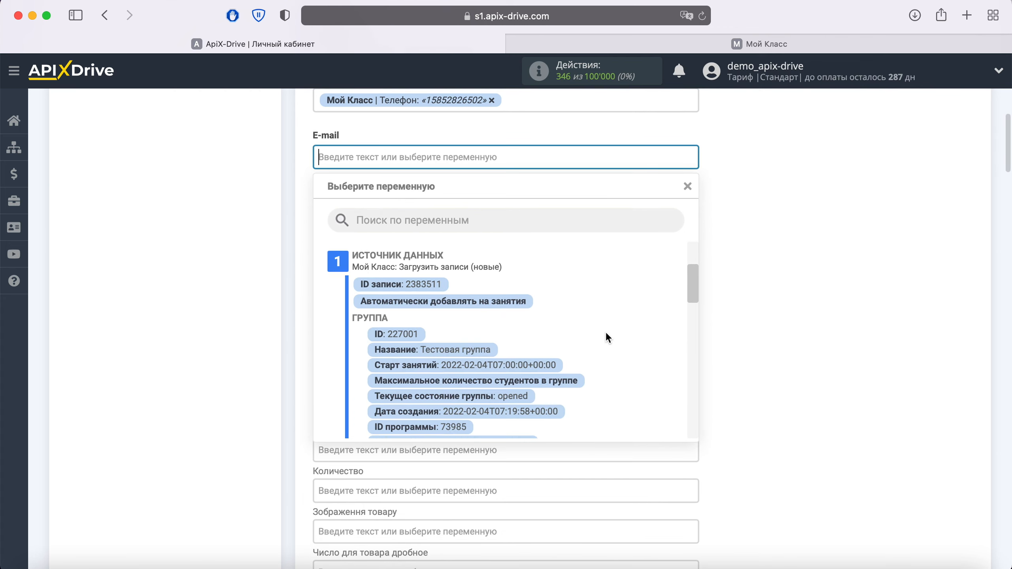
scroll(607, 337, "down", 5)
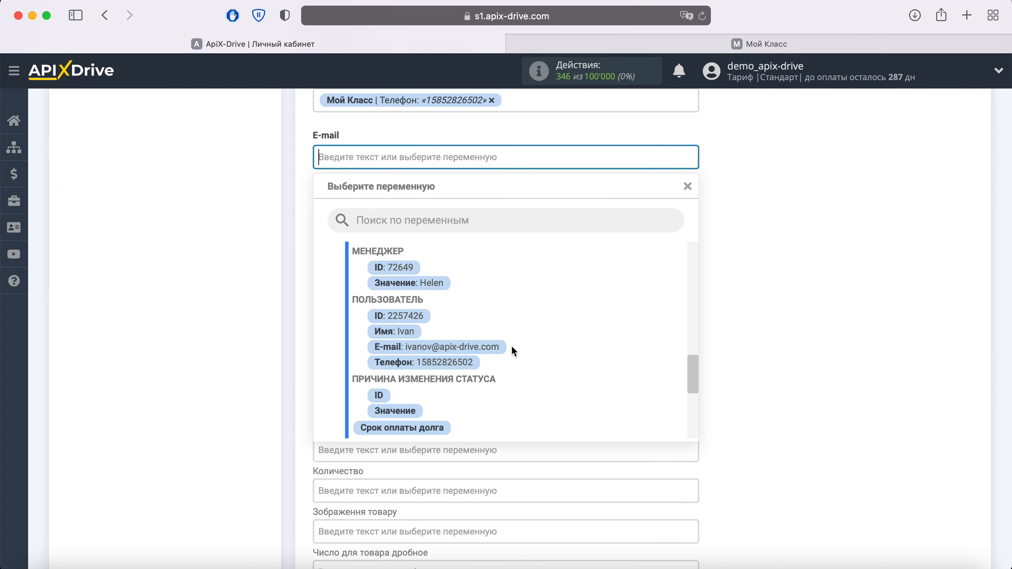
left_click(494, 348)
Fill the deal's "Комментарии" field with the group's "Название" variable and, on a new line, the record's "Комментарий" variable
scroll(493, 357, "down", 2)
scroll(493, 357, "down", 10)
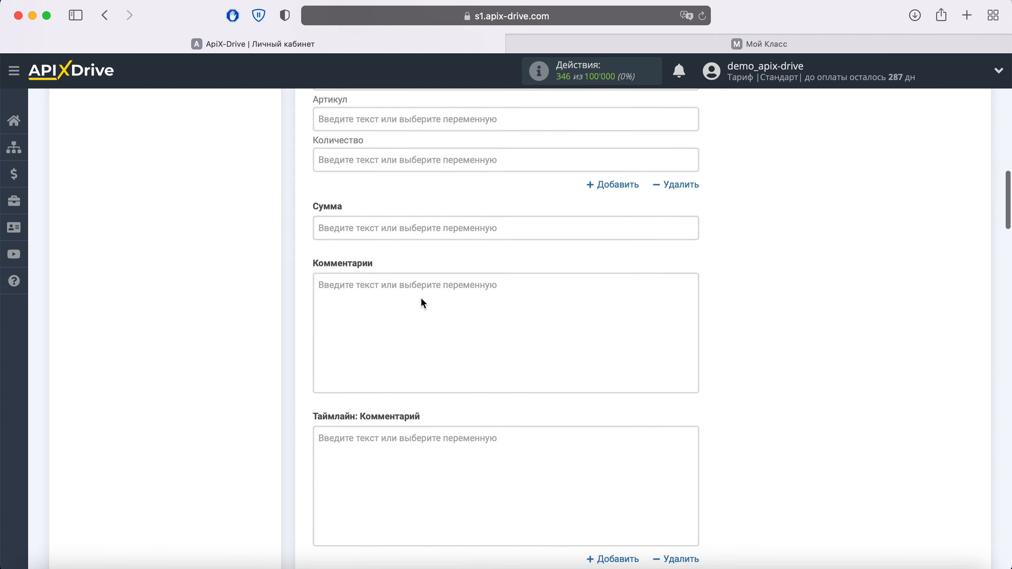
left_click(419, 296)
scroll(642, 435, "down", 3)
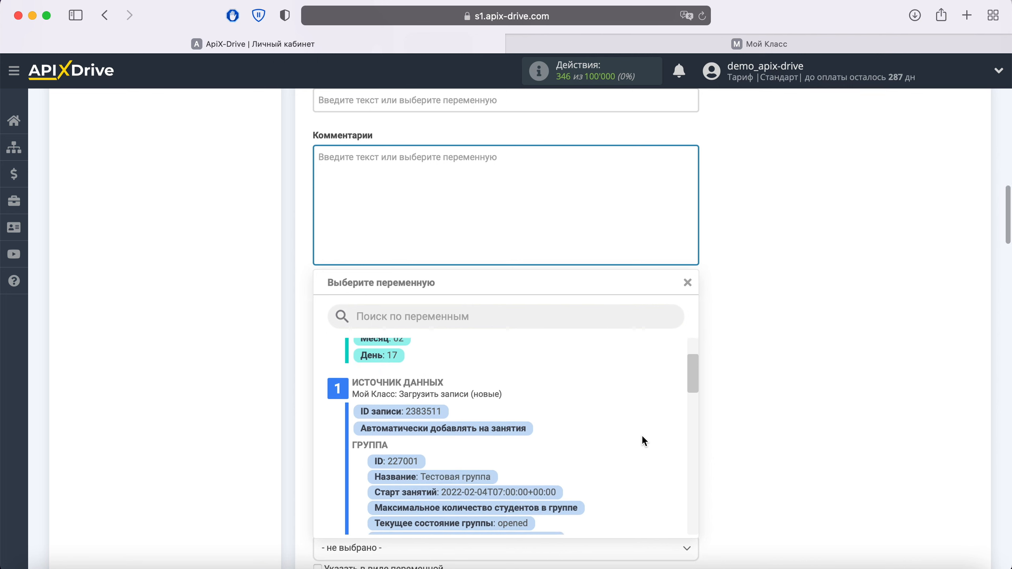
left_click(480, 455)
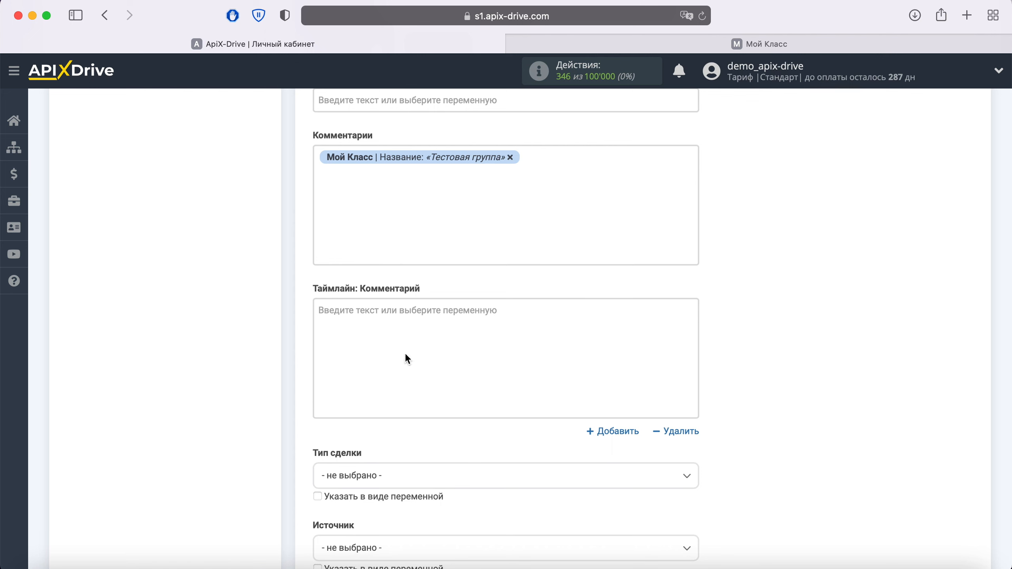
left_click(382, 182)
scroll(624, 390, "down", 5)
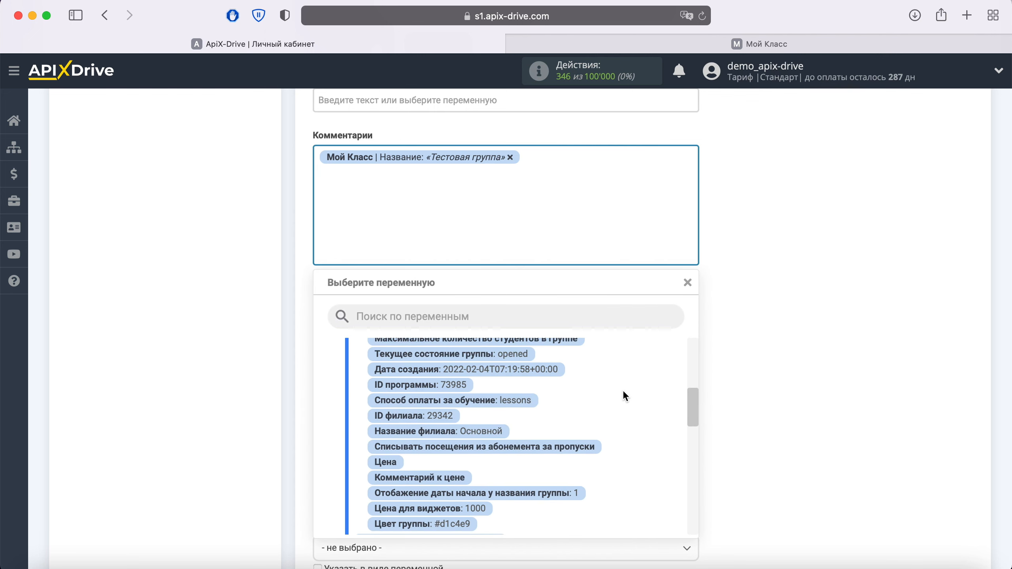
scroll(623, 390, "down", 5)
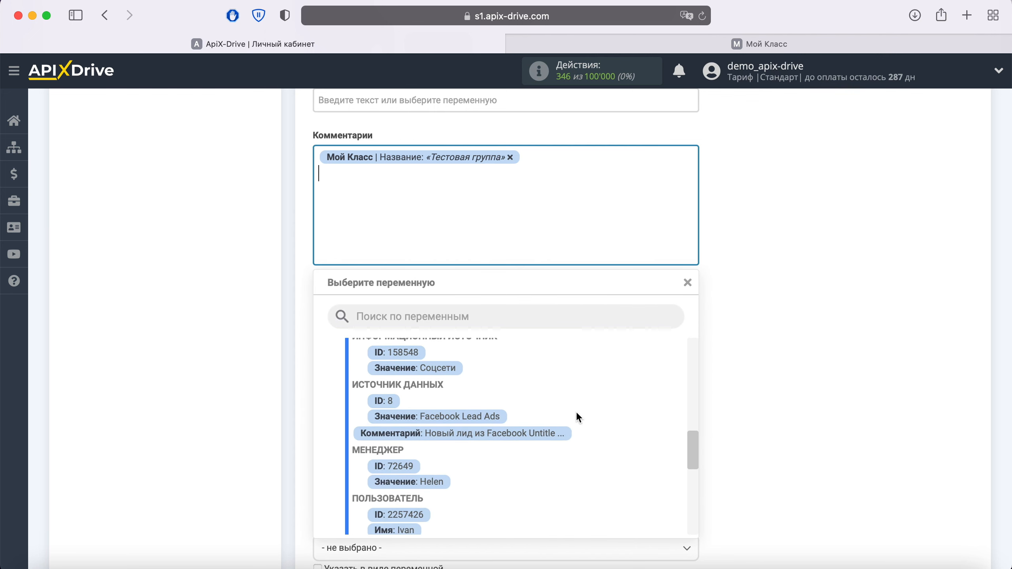
left_click(528, 435)
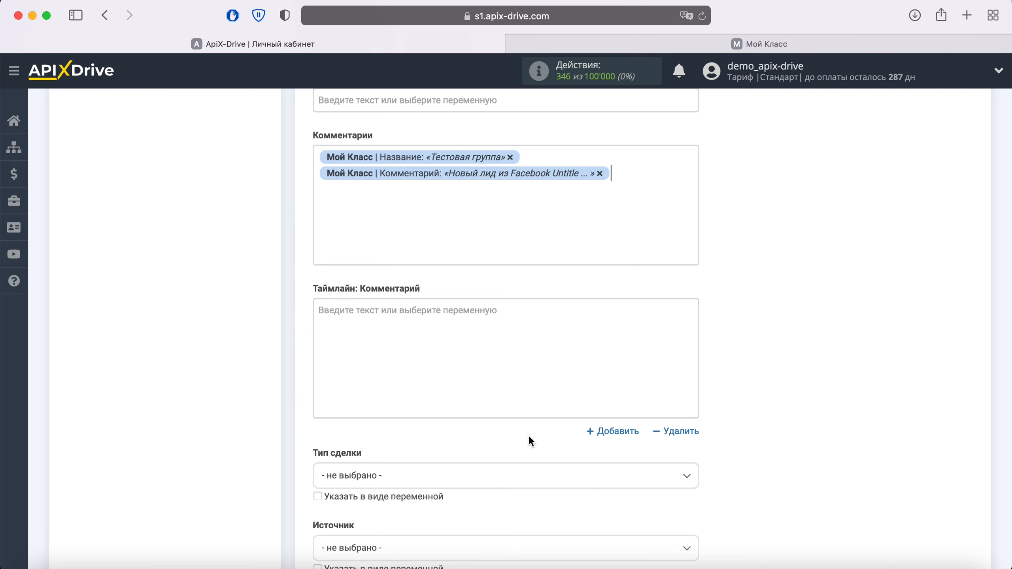
Skip the remaining optional deal fields and continue to the data reception test
scroll(528, 435, "down", 15)
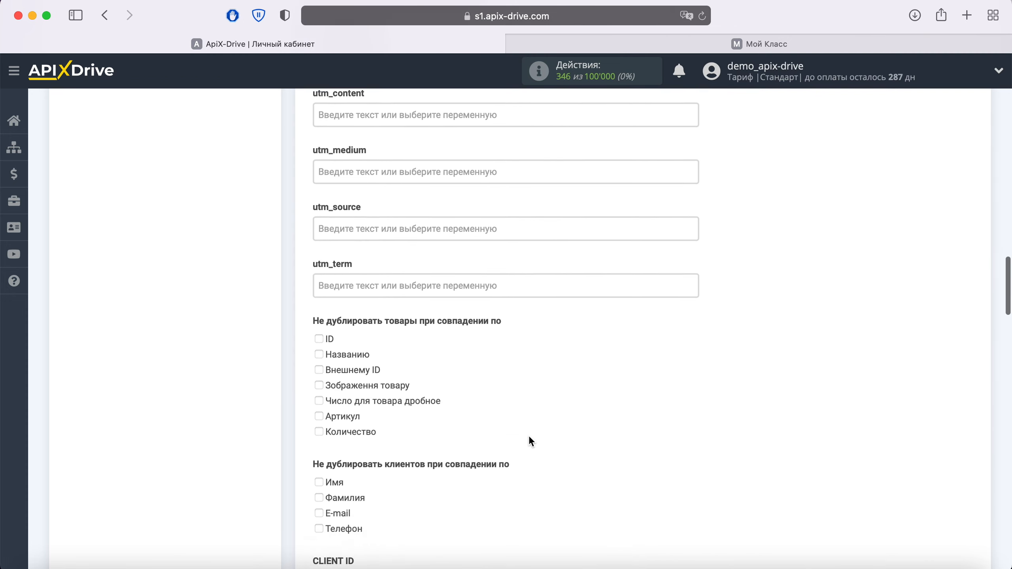
scroll(528, 441, "down", 15)
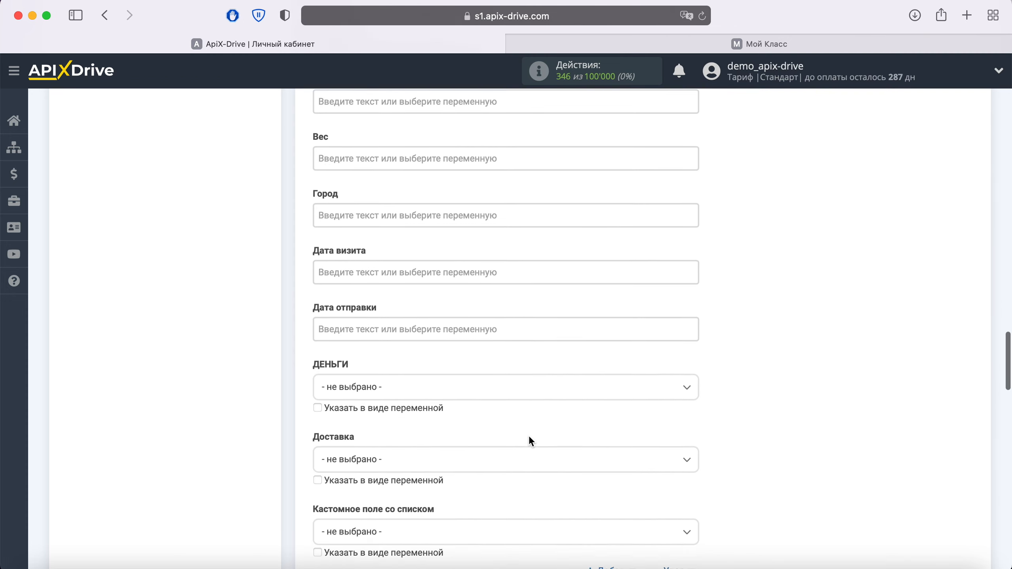
scroll(530, 441, "down", 15)
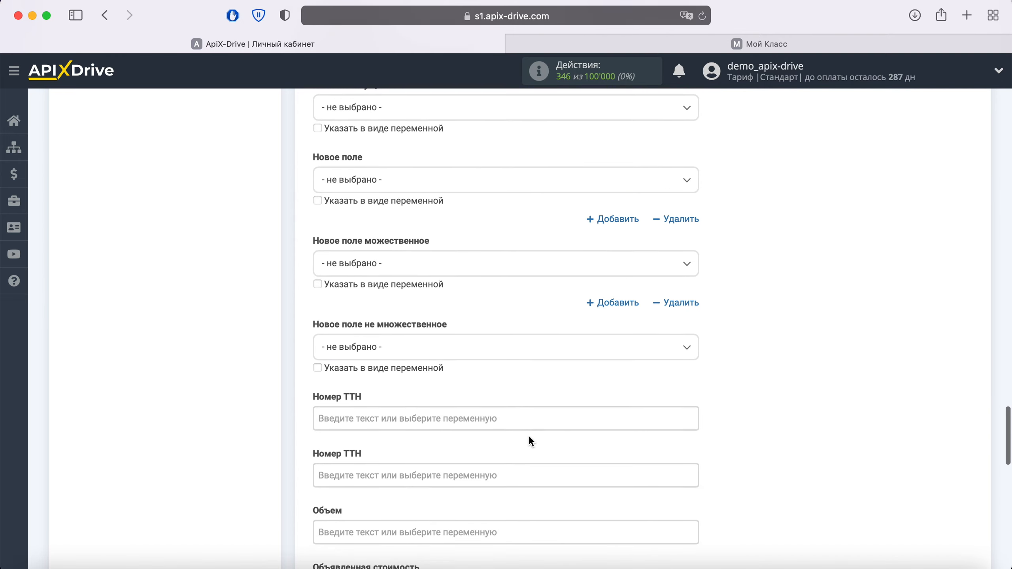
scroll(530, 439, "down", 15)
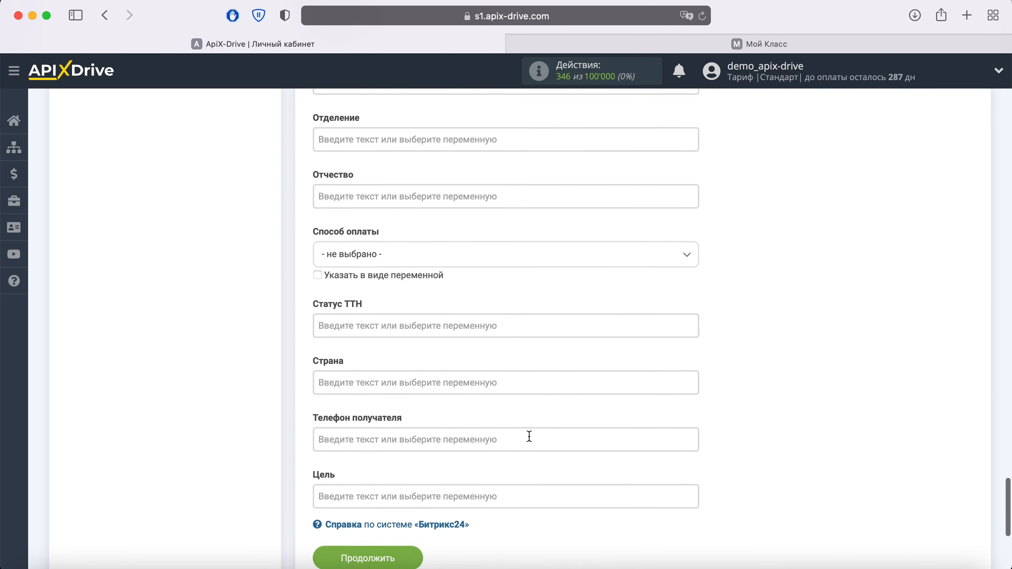
scroll(528, 436, "down", 5)
left_click(406, 464)
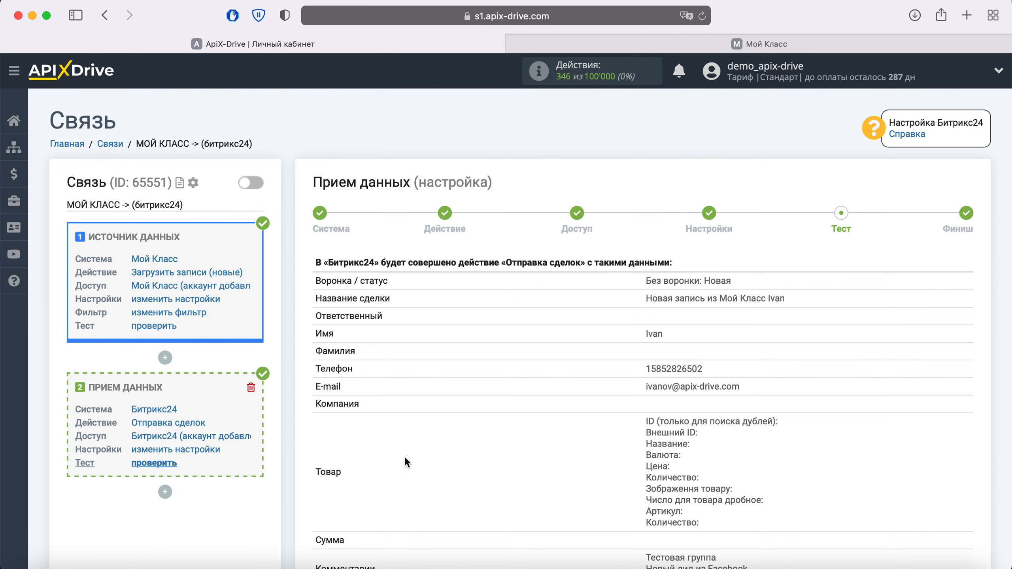
Review the deal data prepared for Битрикс24 and send it there as test data
scroll(405, 457, "down", 12)
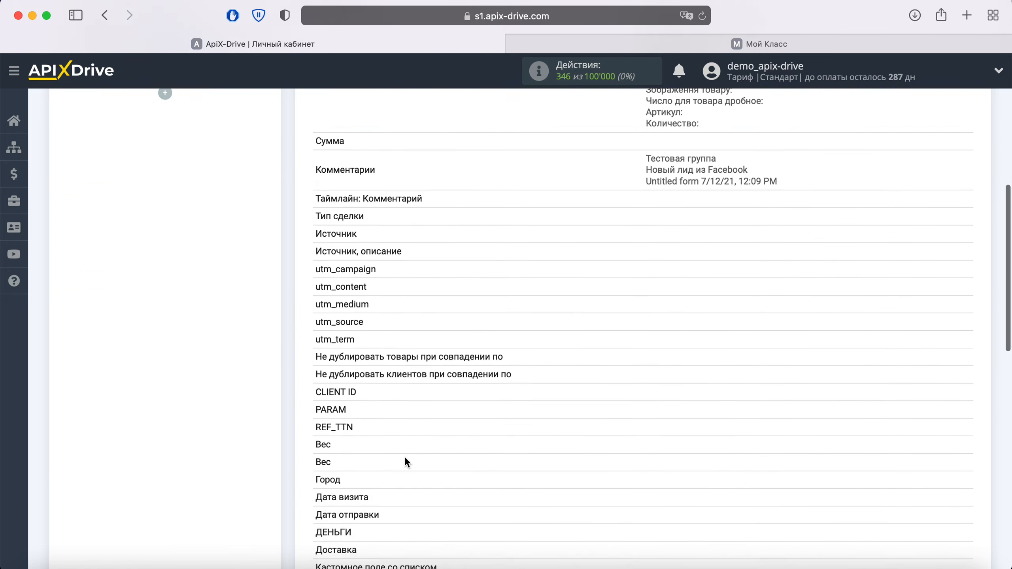
scroll(405, 456, "down", 8)
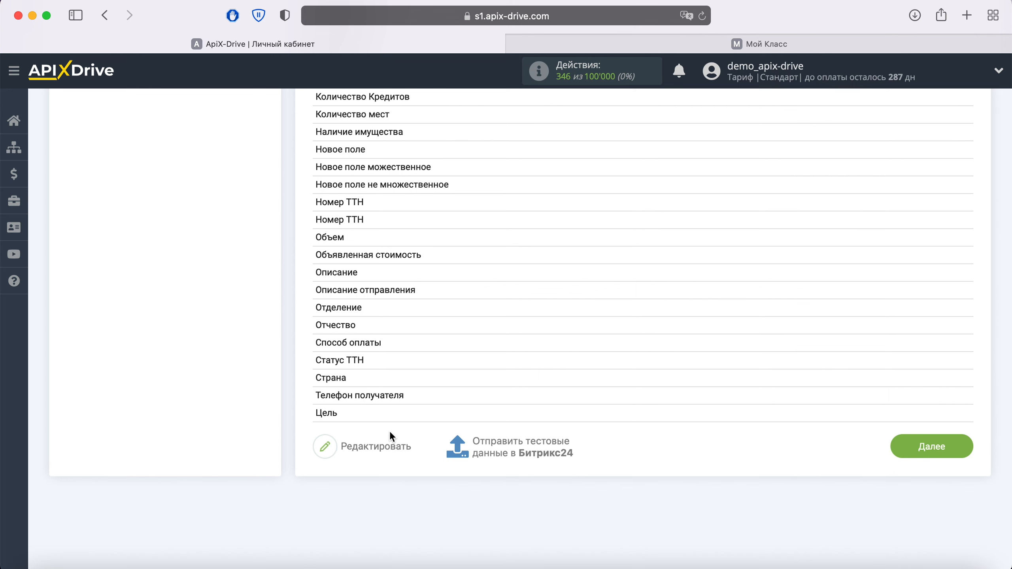
left_click(527, 455)
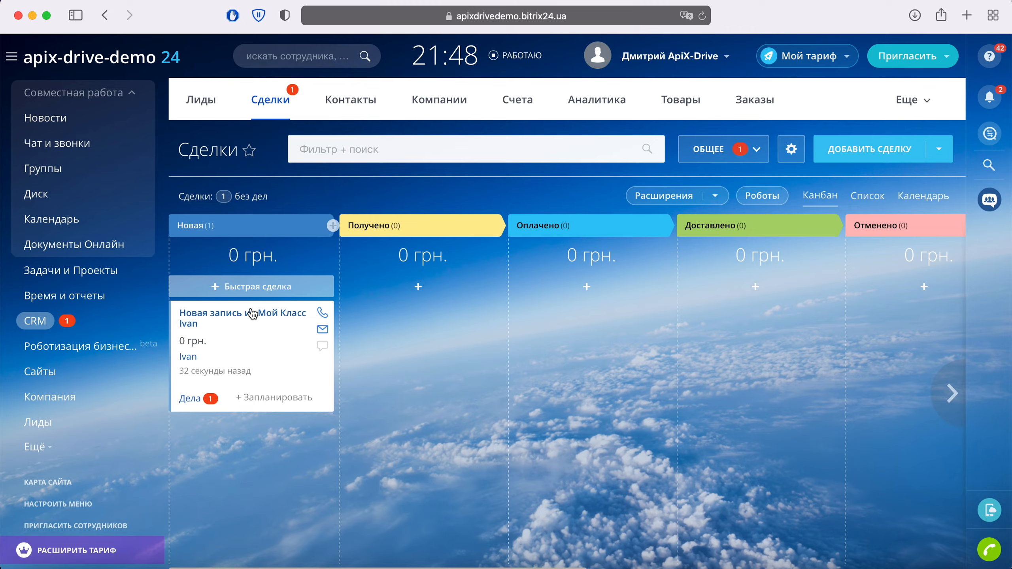
In Битрикс24, open the new "Новая запись из Мой Класс" deal and examine its contact details and comment
left_click(251, 312)
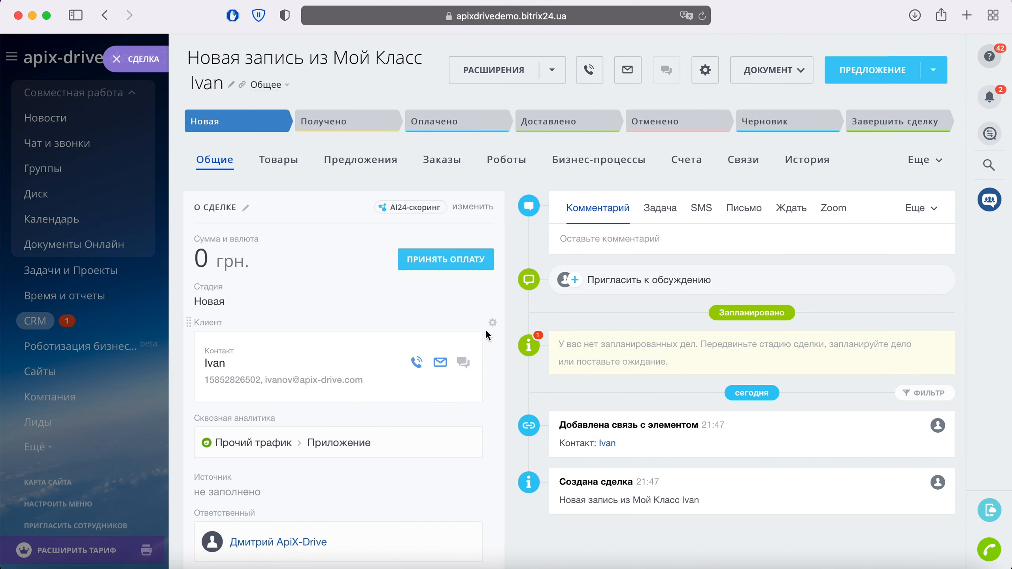
scroll(495, 334, "down", 3)
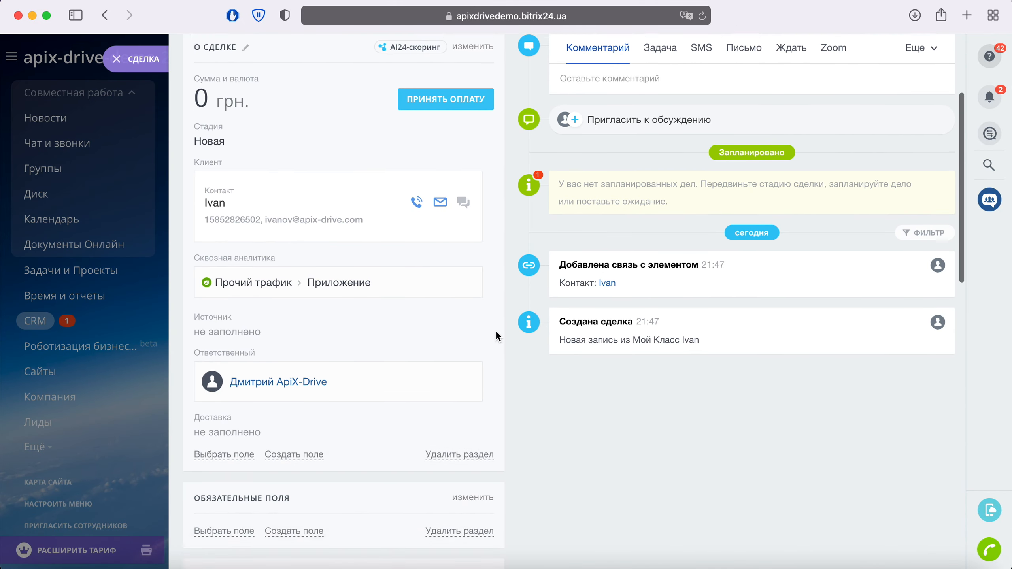
scroll(495, 330, "down", 6)
scroll(497, 333, "down", 4)
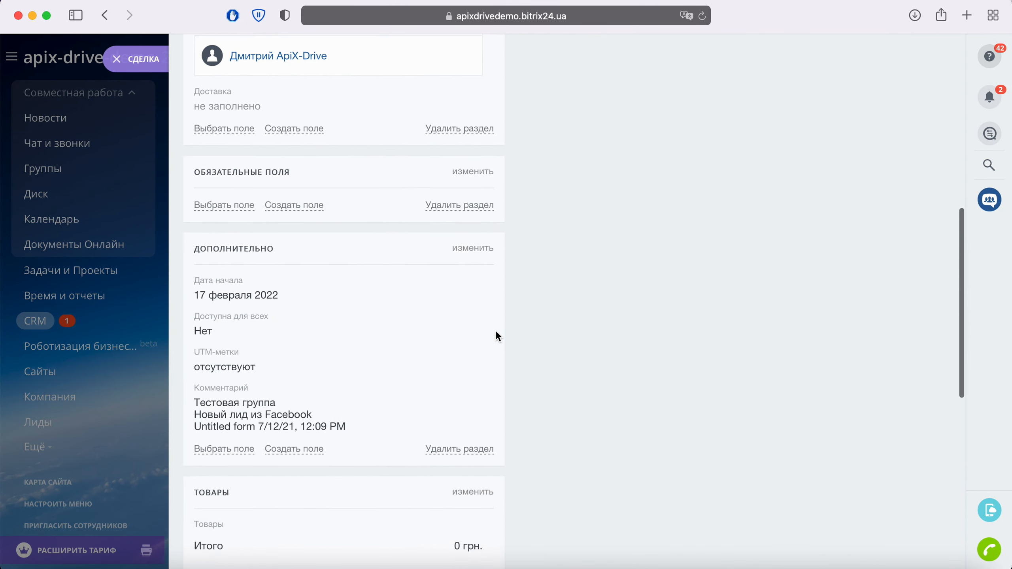
scroll(495, 331, "up", 10)
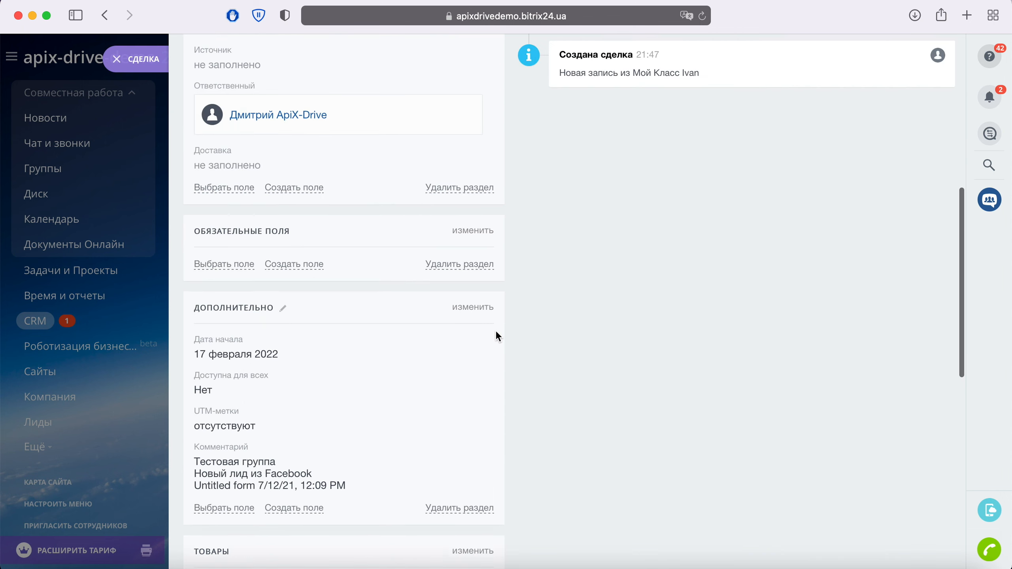
scroll(495, 331, "up", 3)
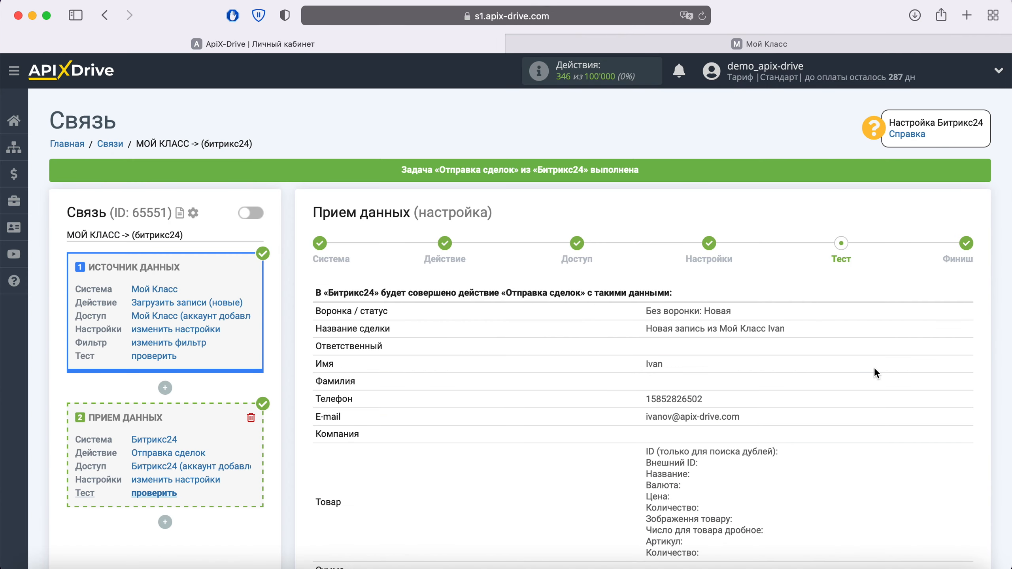
Back in ApiX-Drive, proceed past the data reception test to finish setting up Битрикс24
scroll(875, 373, "down", 6)
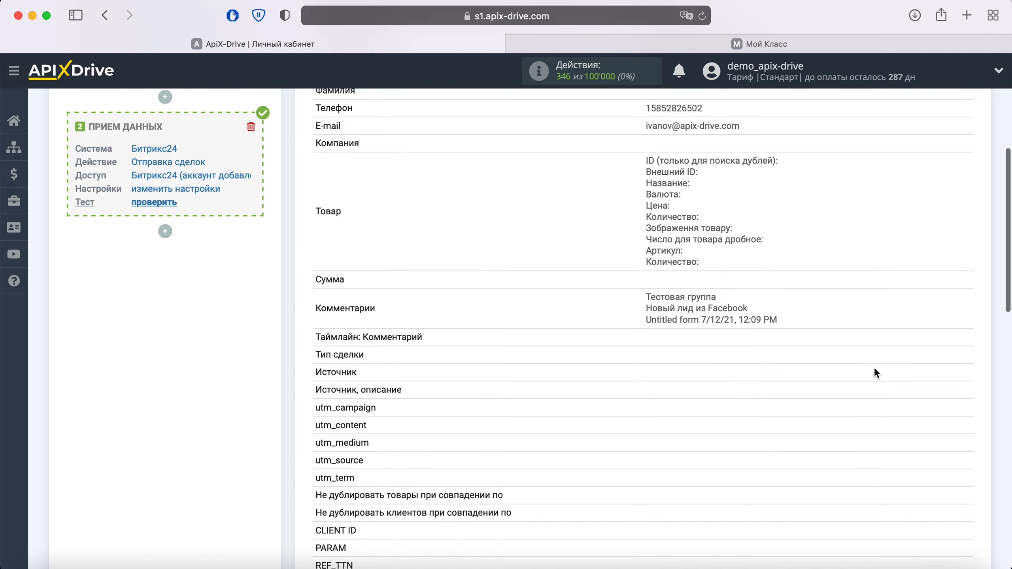
scroll(875, 370, "down", 15)
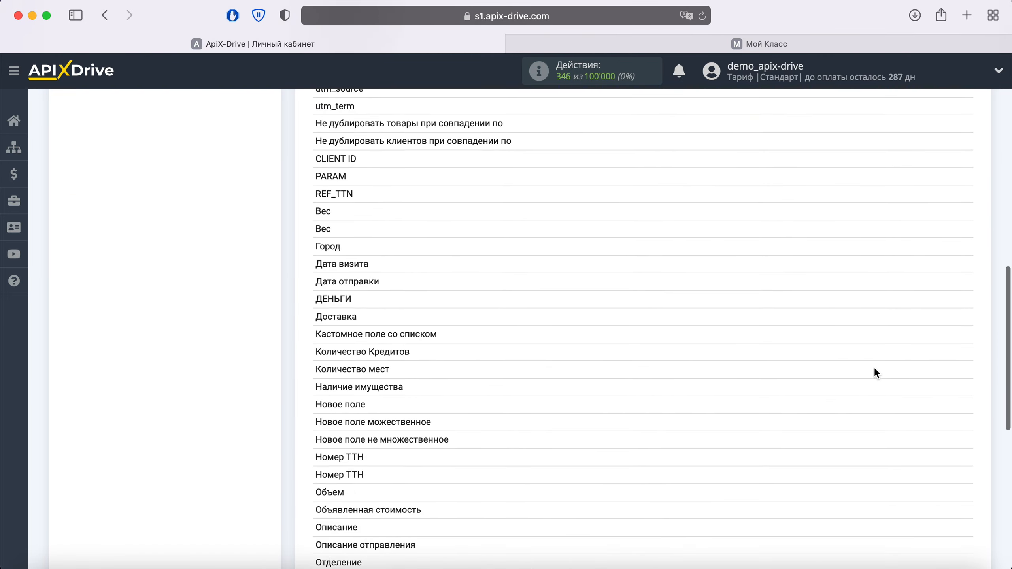
left_click(964, 489)
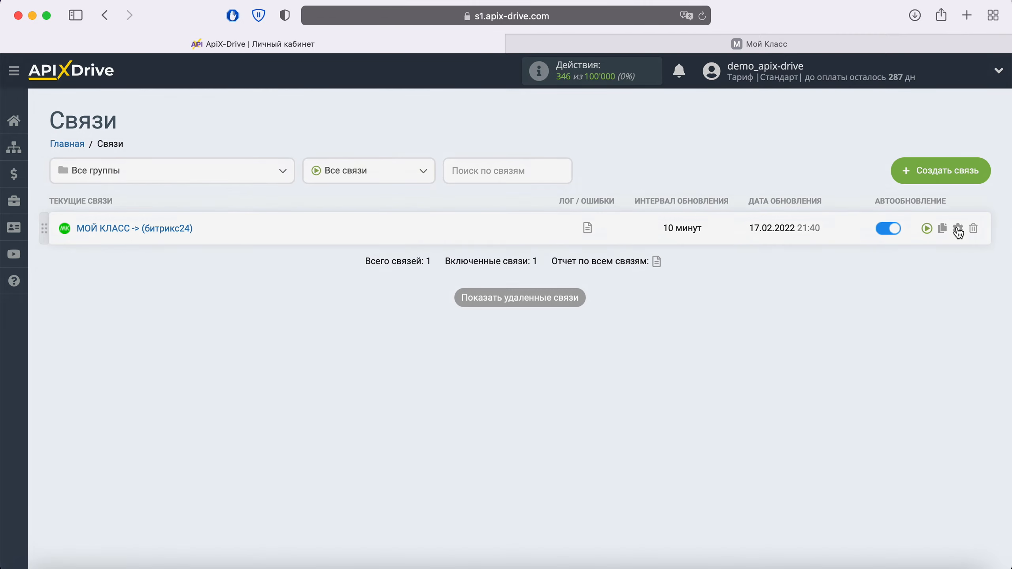
Set the update interval of the "МОЙ КЛАСС -> (битрикс24)" connection to 5 минут and save its settings
left_click(958, 229)
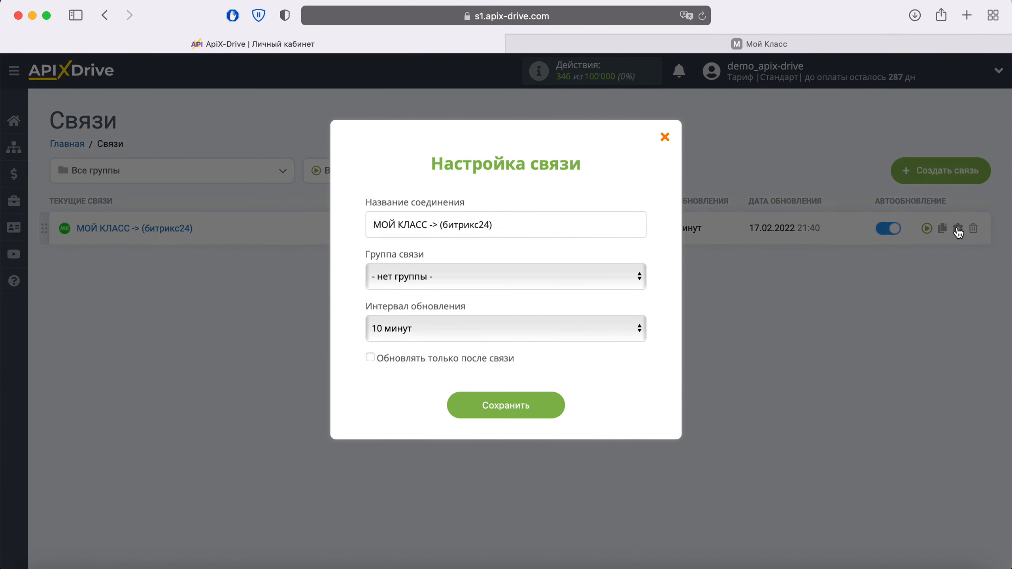
left_click(634, 328)
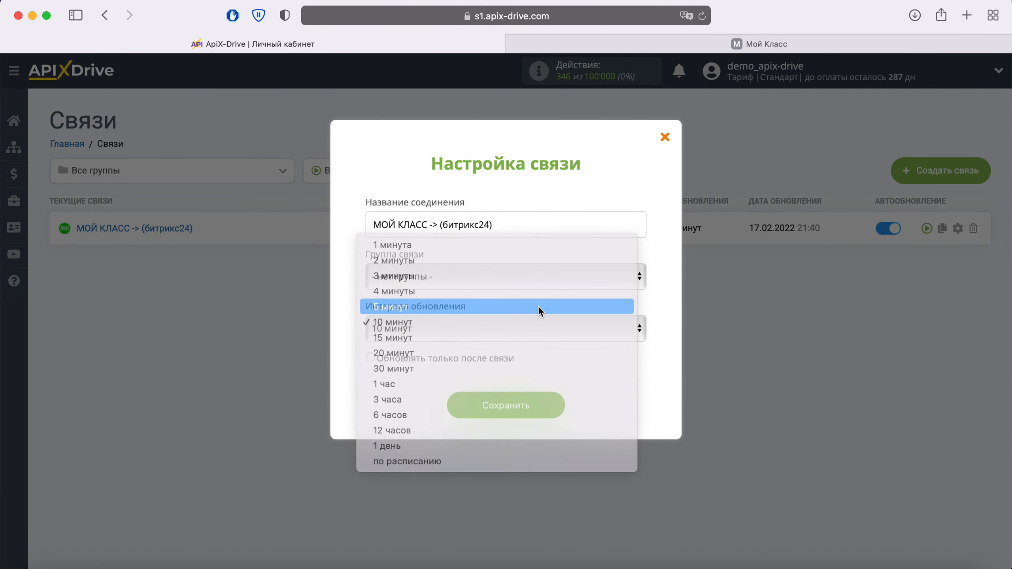
left_click(538, 306)
left_click(550, 408)
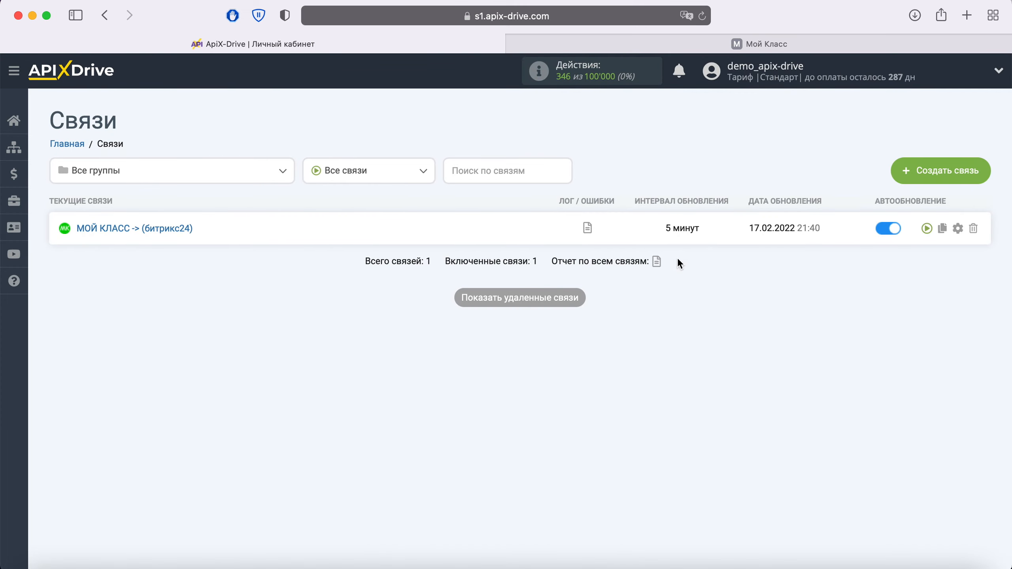